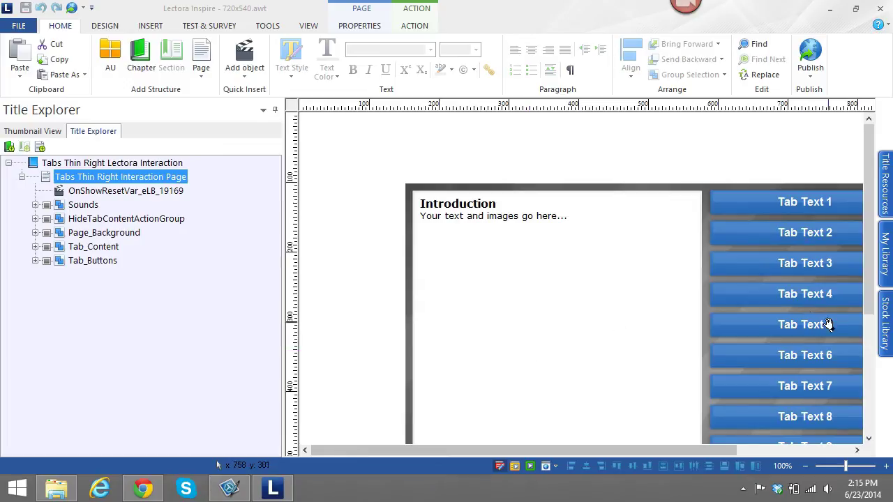
- Examine the settings of the page-level OnShowResetVar_eLB_19169 action
{"action": "left_click_drag", "start_coordinate": [868, 277], "coordinate": [848, 264]}
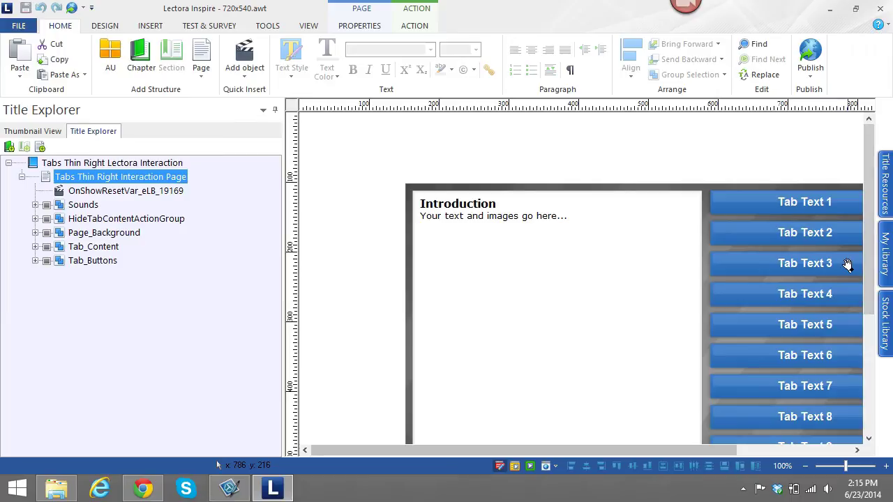
{"action": "left_click", "coordinate": [163, 192]}
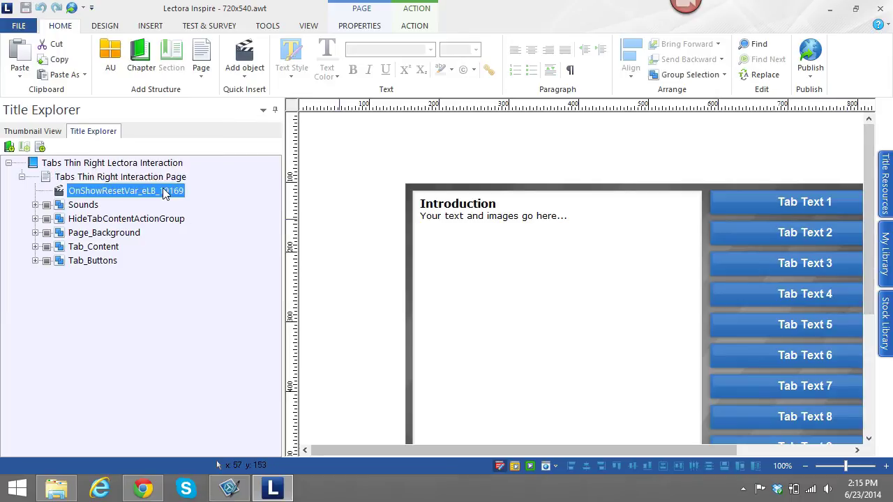
{"action": "left_click", "coordinate": [415, 28]}
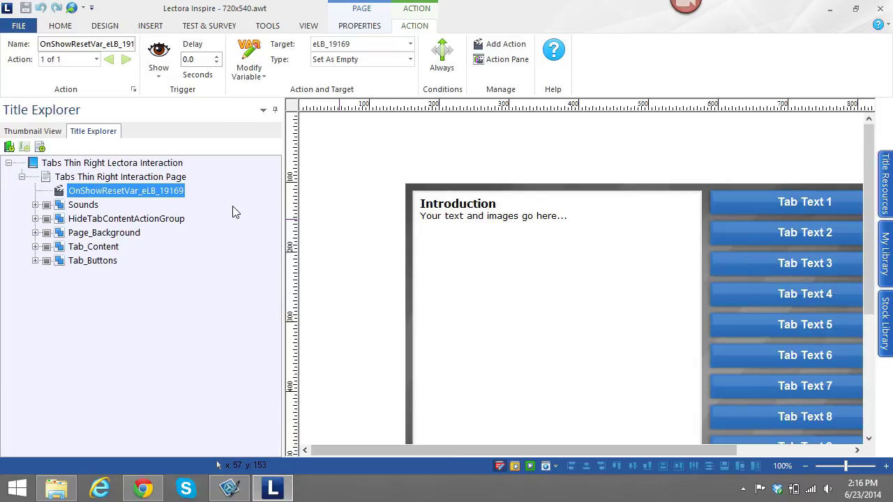
- Inspect the text objects of tabs 1 to 3 and the Tab_Buttons group that contains them
{"action": "left_click", "coordinate": [760, 202]}
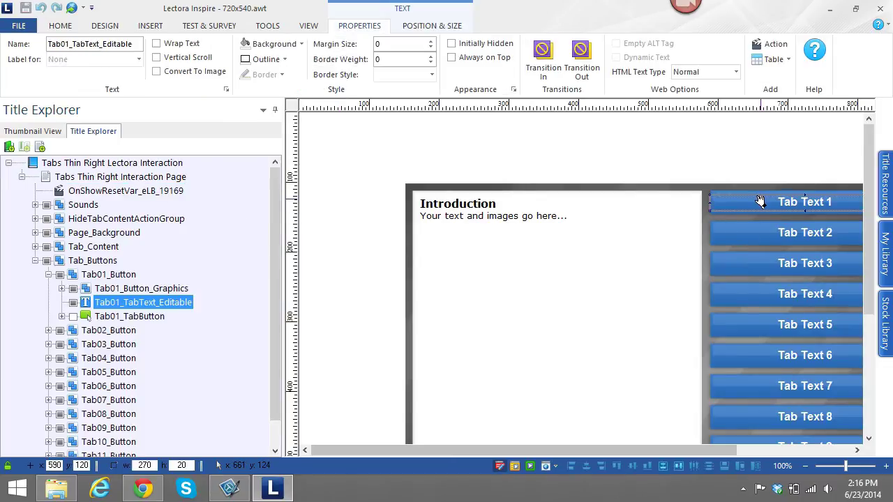
{"action": "left_click", "coordinate": [755, 227]}
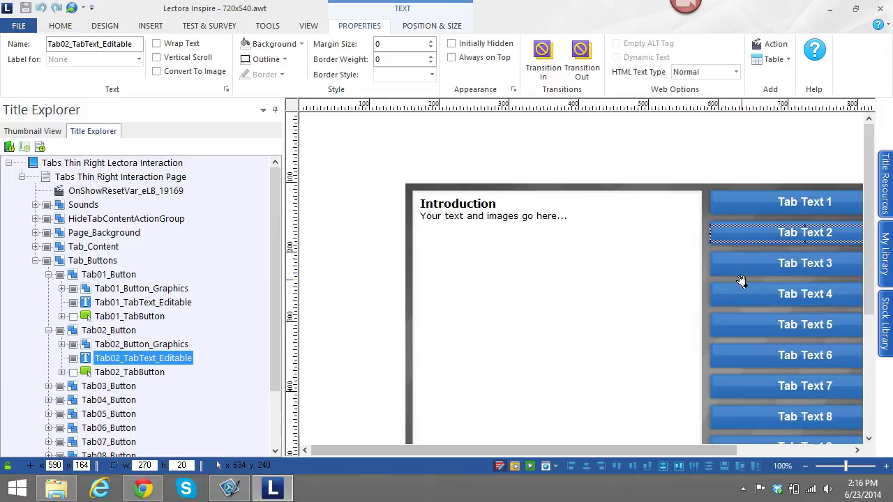
{"action": "left_click", "coordinate": [724, 263]}
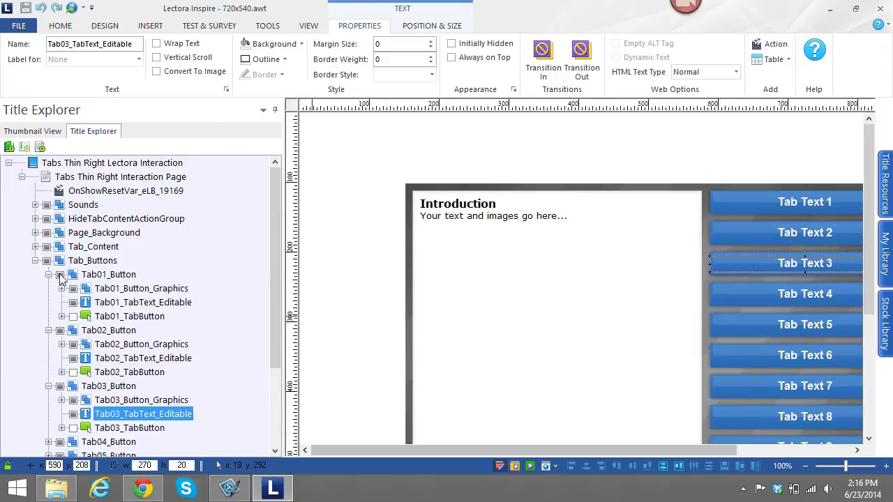
{"action": "left_click", "coordinate": [92, 264]}
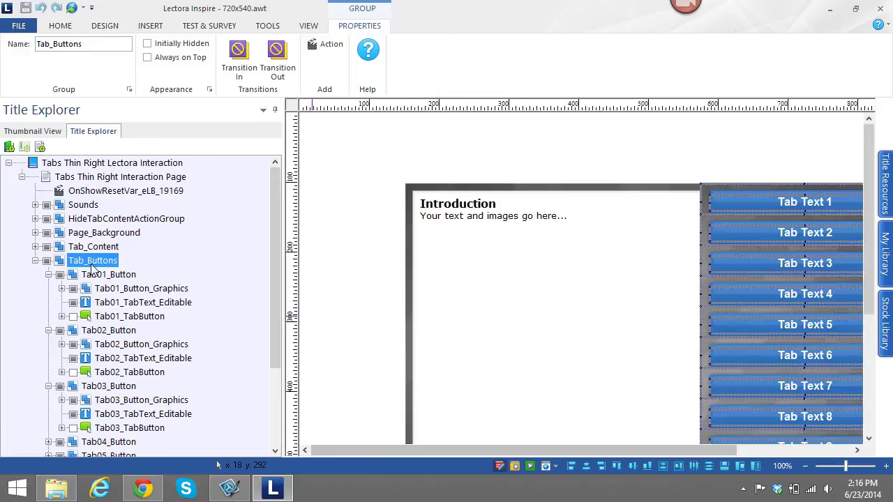
- Examine the OnMClkModVar actions of Tab01_TabButton and Tab02_TabButton
{"action": "left_click", "coordinate": [106, 317]}
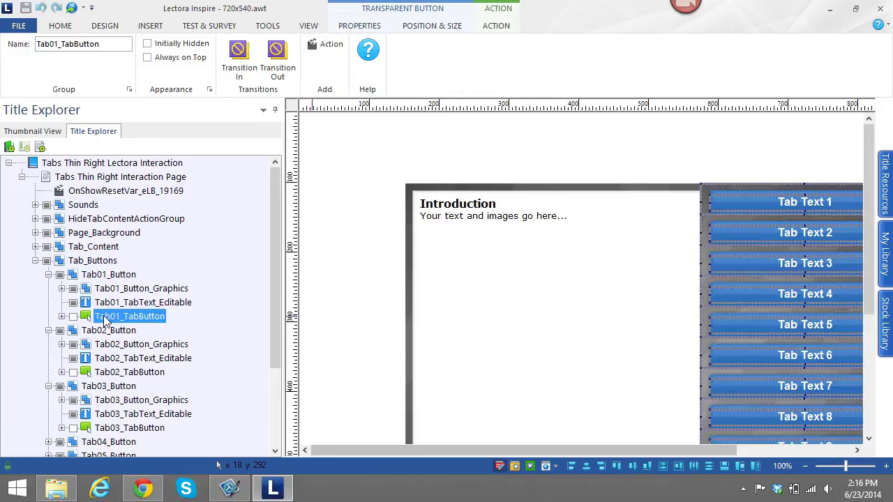
{"action": "left_click", "coordinate": [62, 317]}
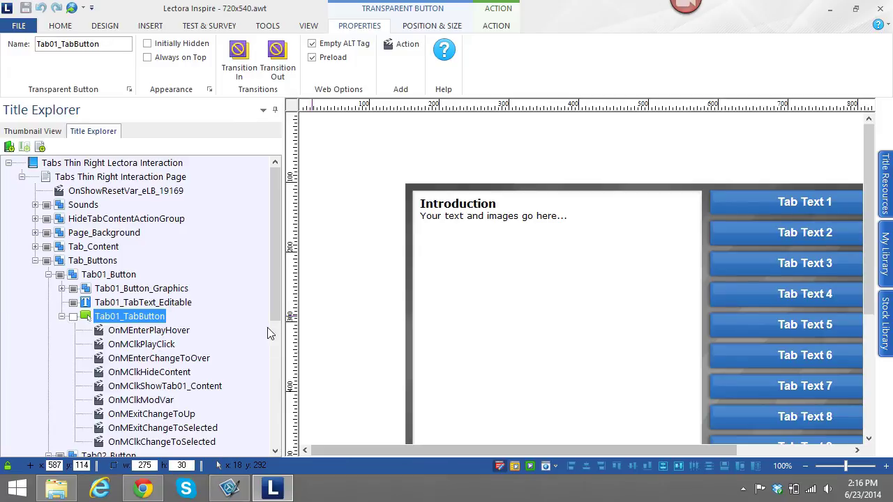
{"action": "left_click_drag", "start_coordinate": [273, 313], "coordinate": [280, 353]}
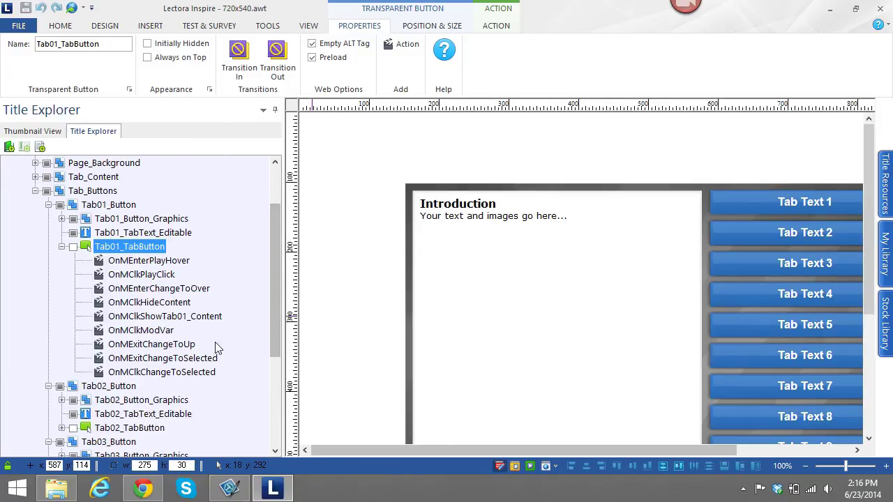
{"action": "left_click", "coordinate": [164, 332]}
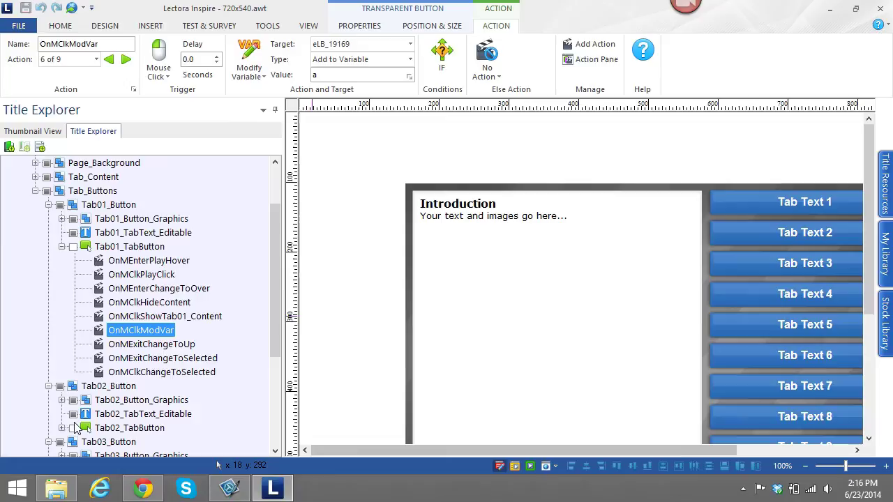
{"action": "left_click", "coordinate": [62, 428]}
{"action": "left_click", "coordinate": [133, 400]}
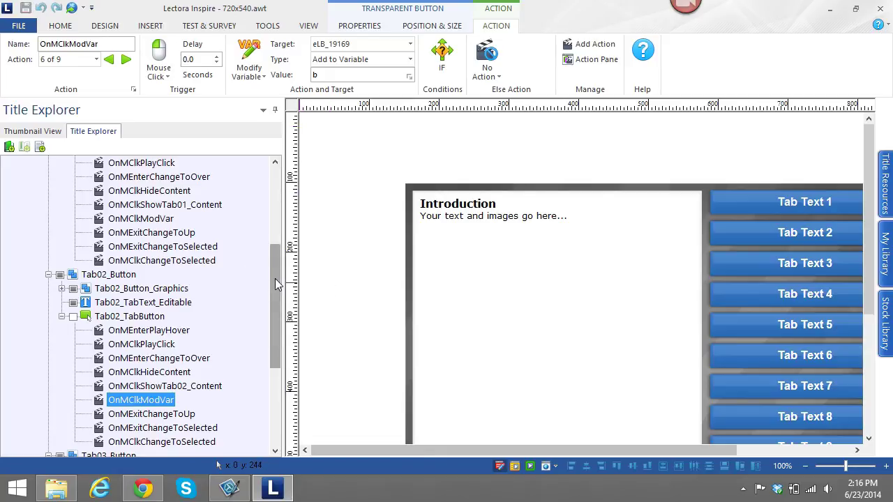
- Add a mouse-click action to Tab01_TabButton after its last action that shows Page_Background_Editable
{"action": "left_click_drag", "start_coordinate": [275, 278], "coordinate": [267, 237]}
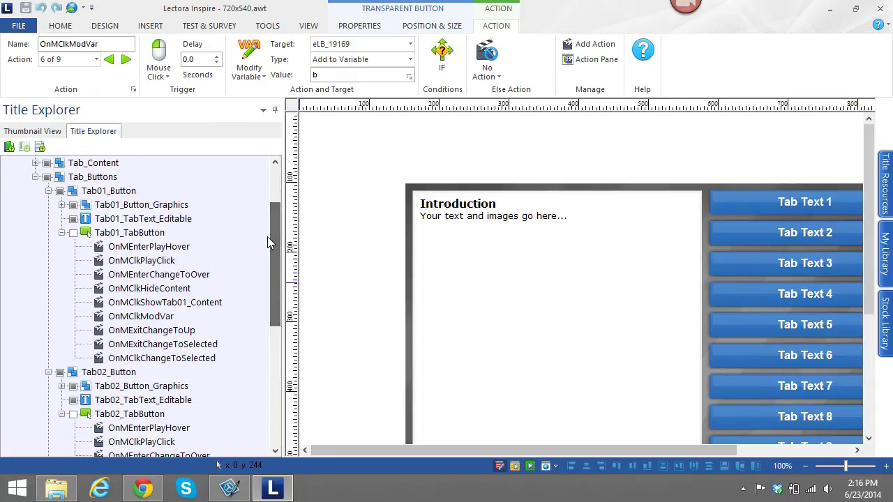
{"action": "left_click", "coordinate": [167, 359]}
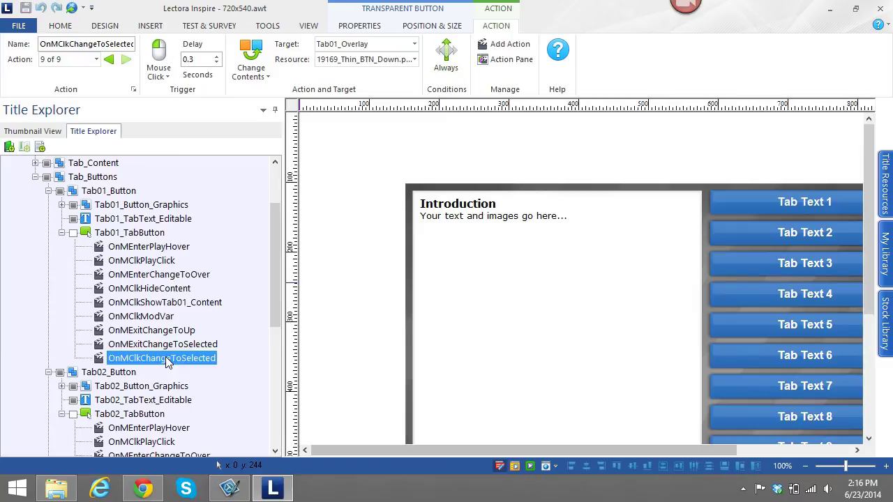
{"action": "left_click", "coordinate": [504, 46]}
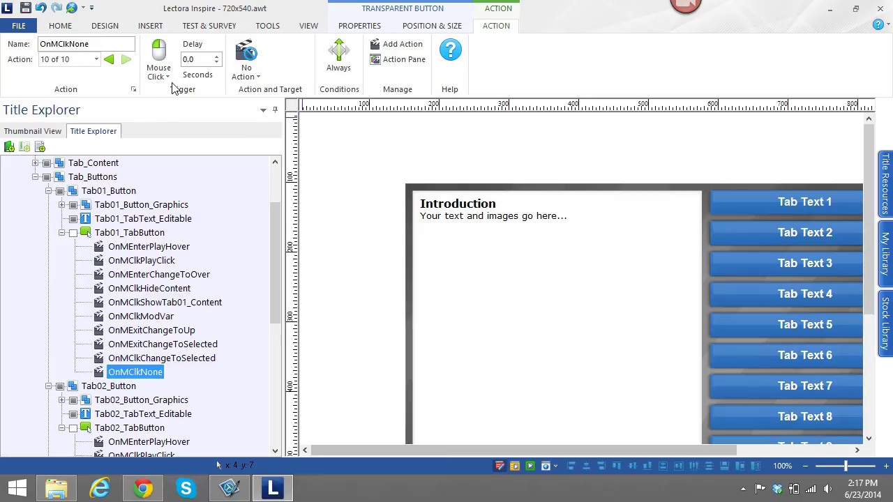
{"action": "left_click", "coordinate": [256, 76]}
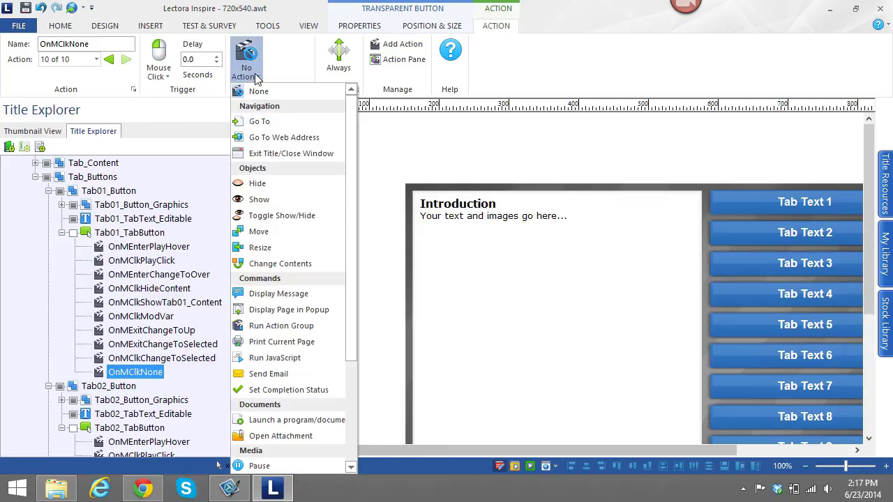
{"action": "left_click", "coordinate": [275, 202]}
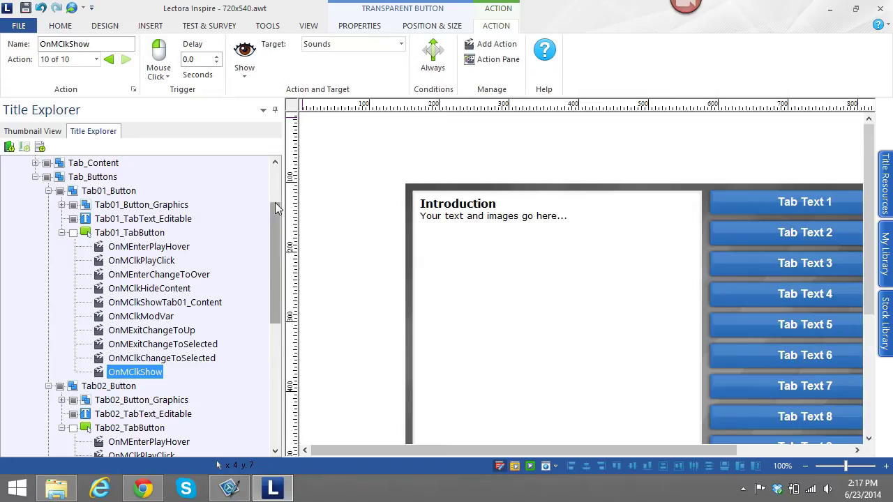
{"action": "left_click", "coordinate": [342, 49]}
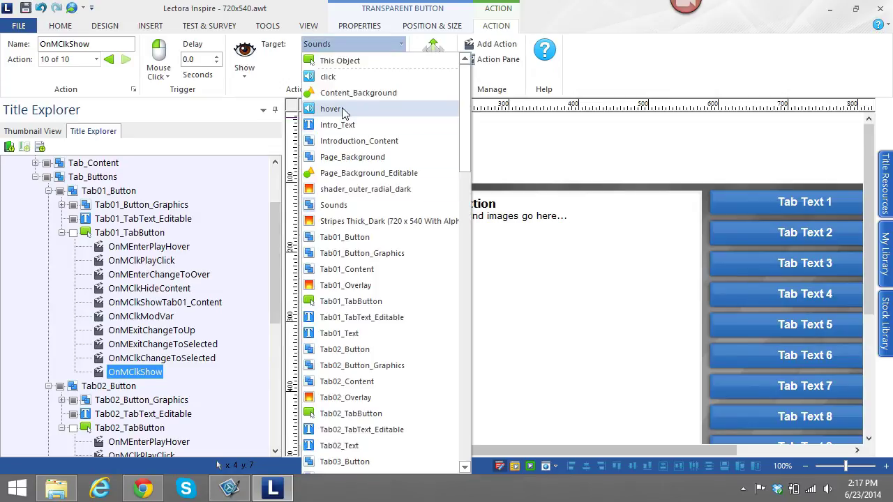
{"action": "left_click", "coordinate": [340, 175]}
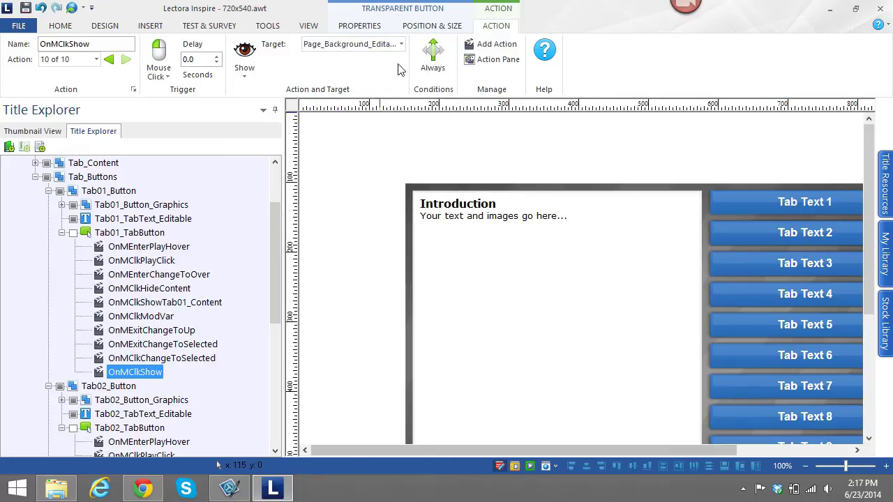
- Add a condition to the new Show action requiring that variable eLB_19169 contains a
{"action": "left_click", "coordinate": [439, 65]}
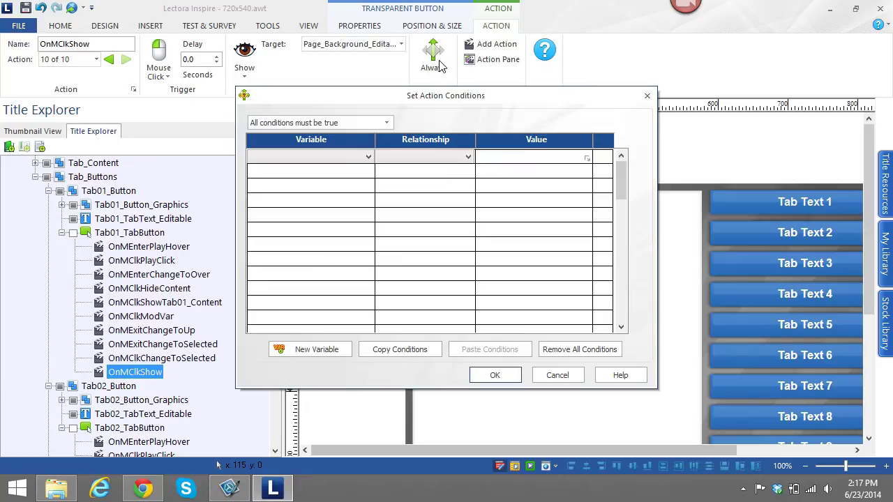
{"action": "left_click", "coordinate": [365, 160]}
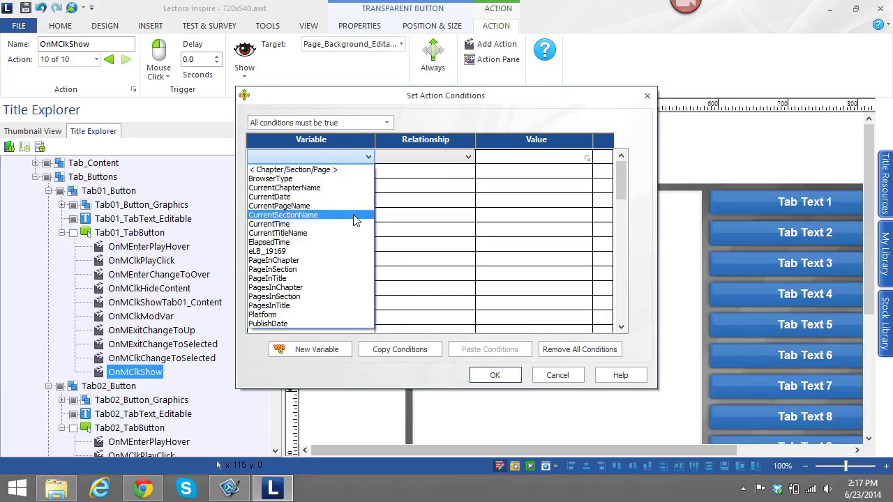
{"action": "left_click", "coordinate": [355, 251]}
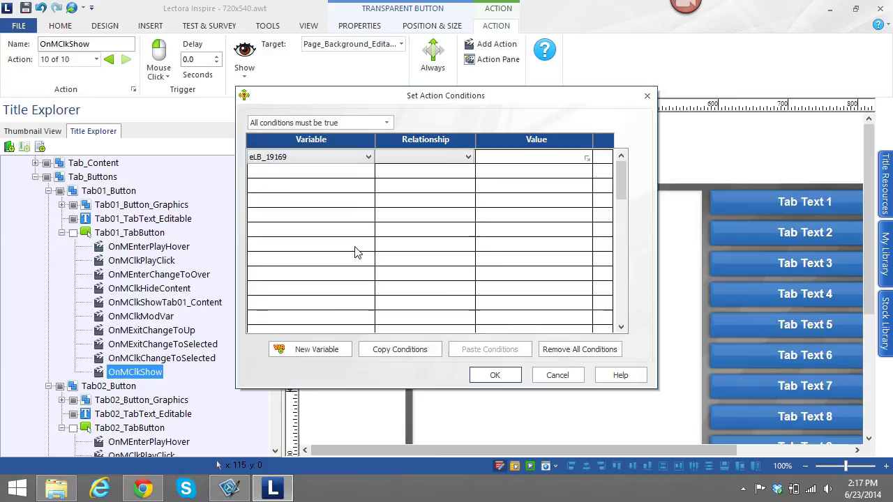
{"action": "left_click", "coordinate": [396, 166]}
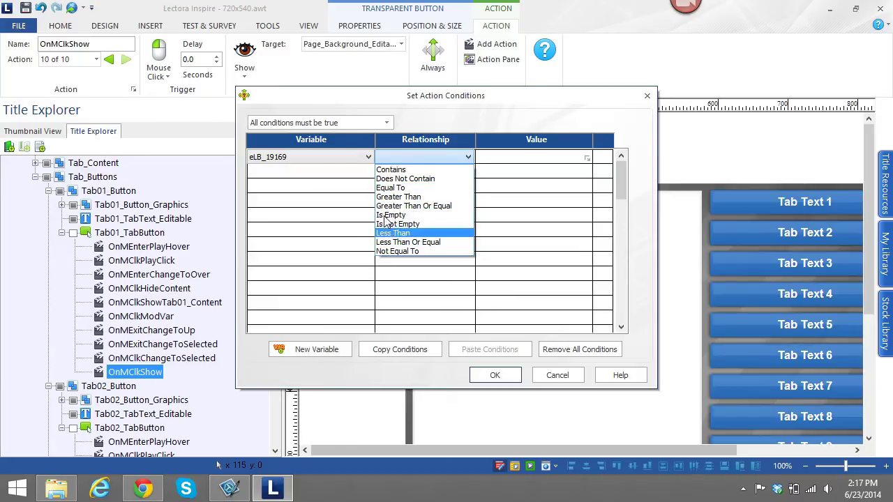
{"action": "left_click", "coordinate": [390, 170]}
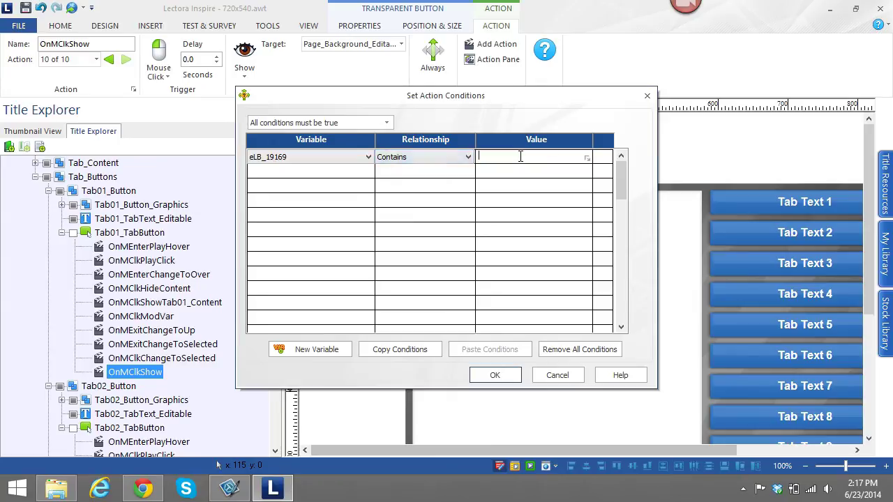
{"action": "type", "text": "a"}
- Add a second condition to the Show action requiring that eLB_19169 contains b
{"action": "left_click", "coordinate": [347, 175]}
{"action": "left_click", "coordinate": [357, 173]}
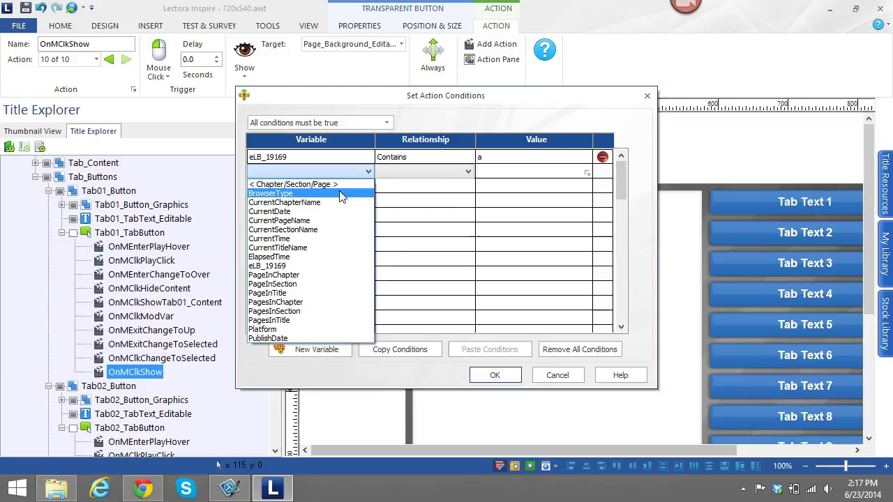
{"action": "left_click", "coordinate": [321, 266]}
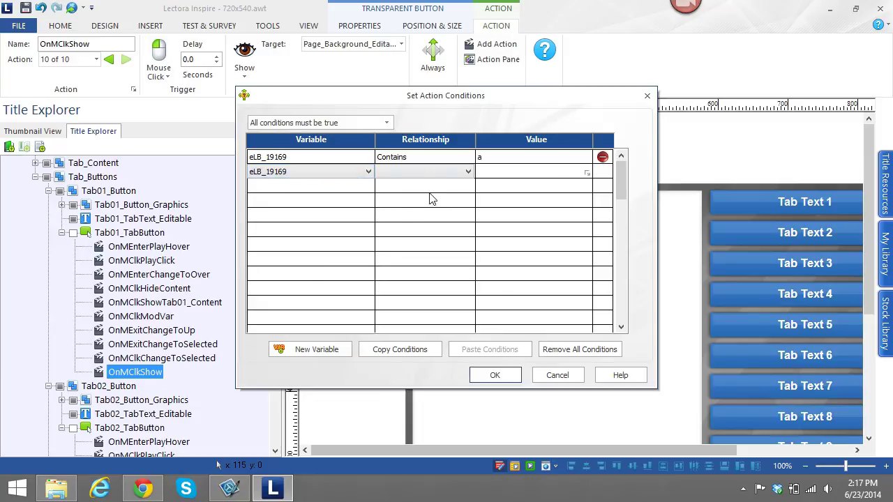
{"action": "left_click", "coordinate": [451, 173]}
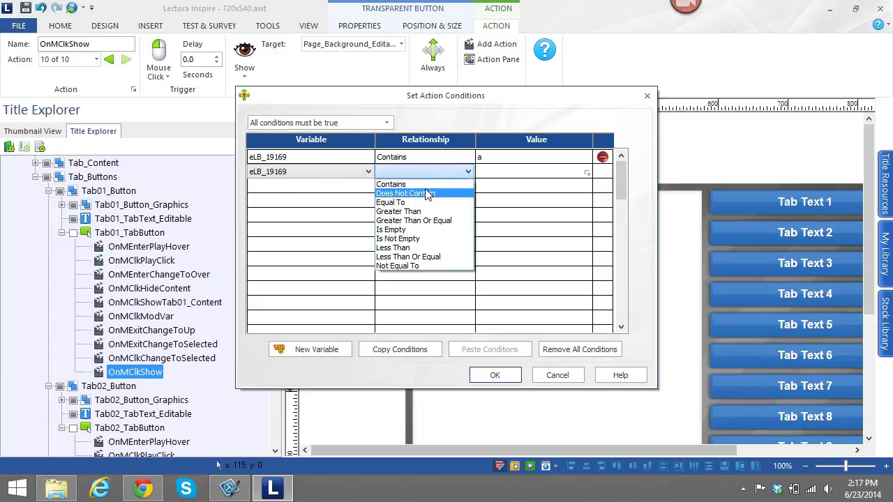
{"action": "left_click", "coordinate": [419, 184]}
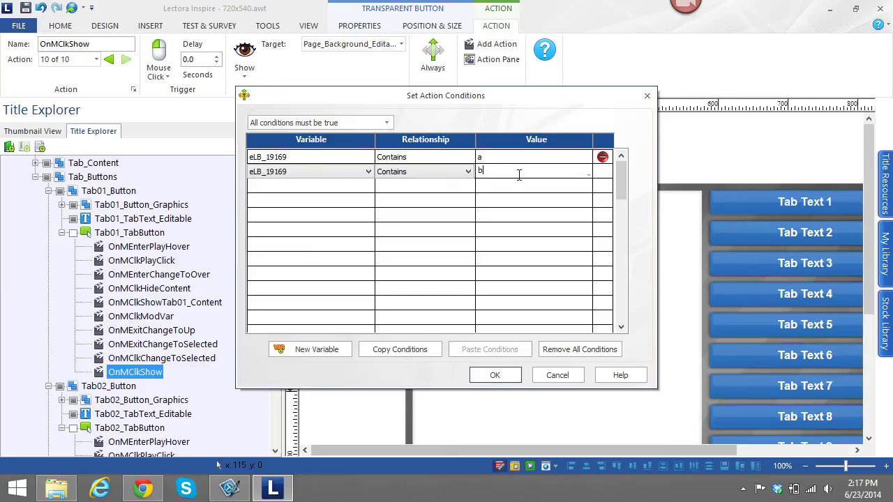
- Add a third condition requiring that eLB_19169 contains c, and apply the conditions to the Show action
{"action": "left_click", "coordinate": [365, 187]}
{"action": "left_click", "coordinate": [367, 187]}
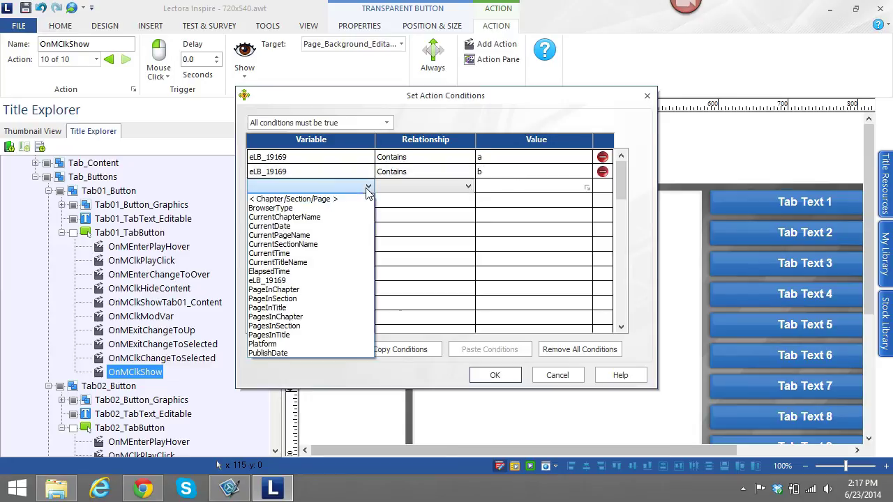
{"action": "left_click", "coordinate": [293, 280]}
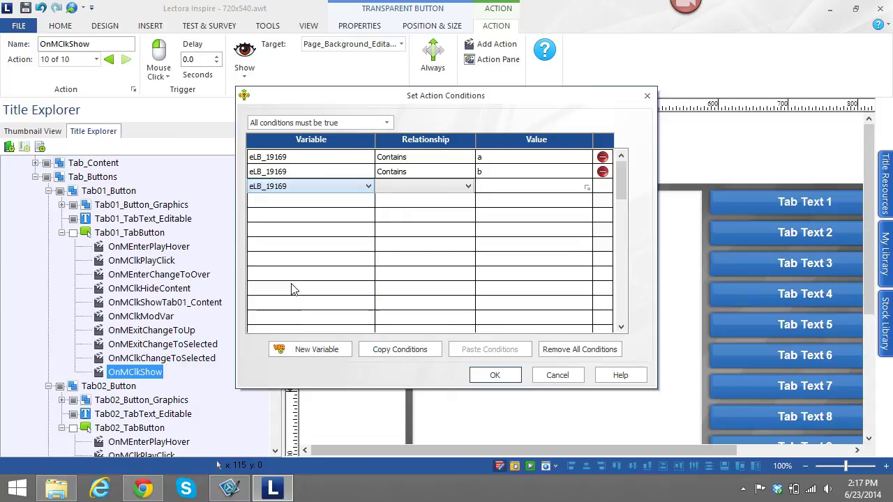
{"action": "left_click", "coordinate": [413, 186]}
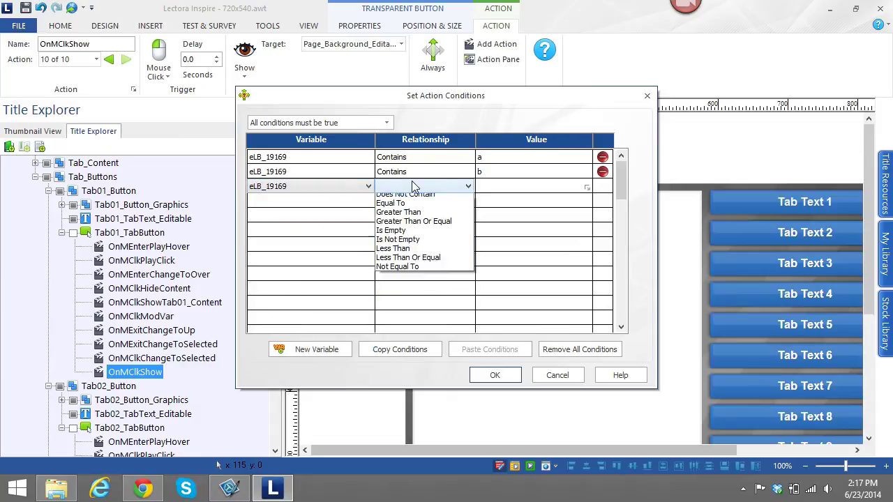
{"action": "left_click", "coordinate": [409, 199]}
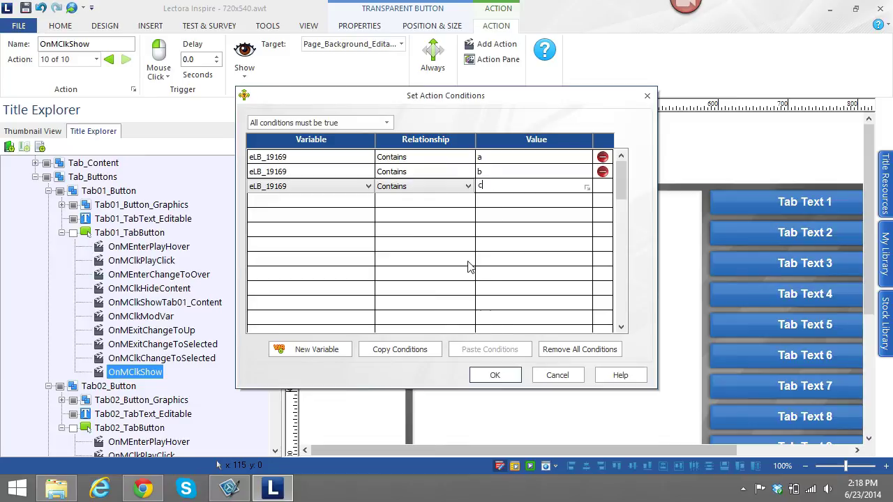
{"action": "left_click", "coordinate": [494, 377]}
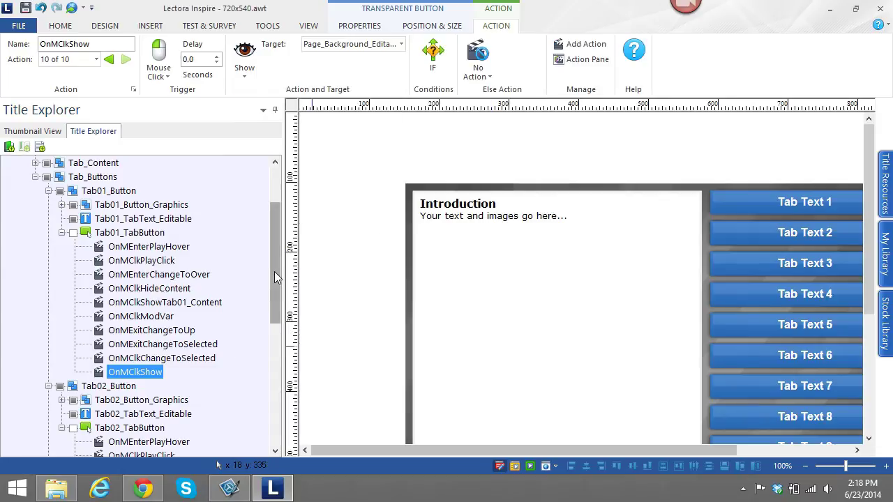
{"action": "left_click_drag", "start_coordinate": [274, 271], "coordinate": [274, 301]}
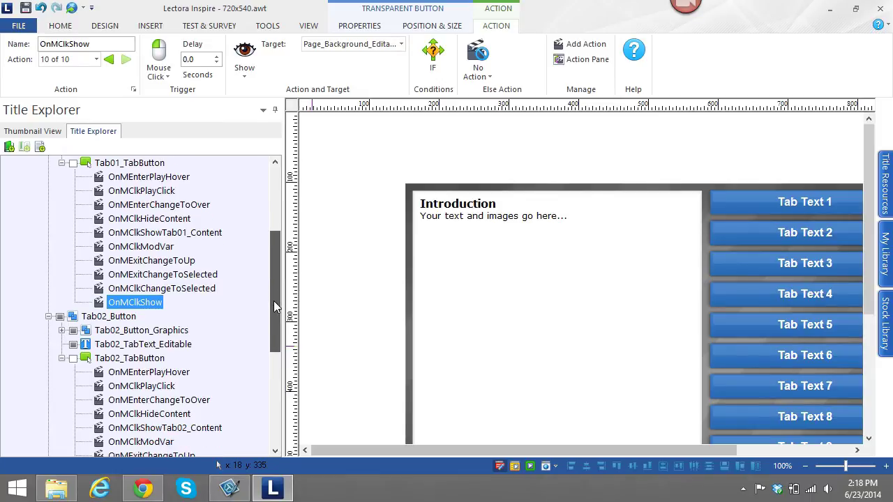
{"action": "left_click_drag", "start_coordinate": [870, 211], "coordinate": [870, 266]}
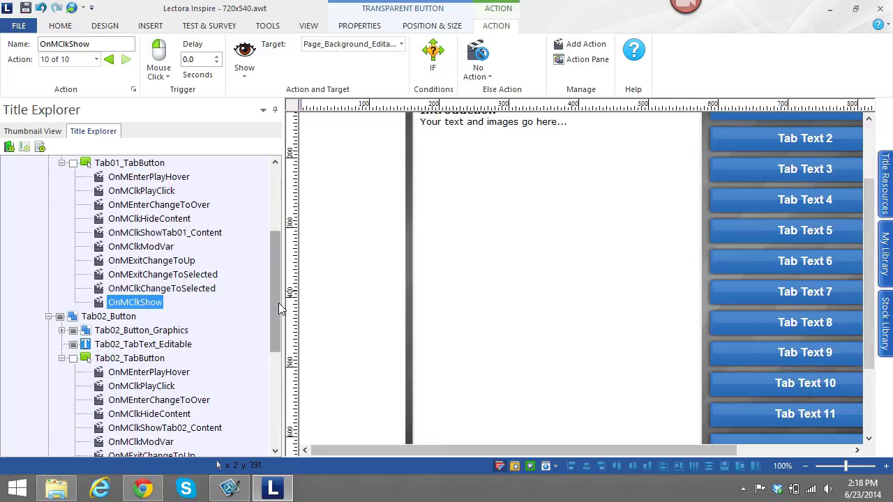
- Turn off the editor display of the Tab04_Button through Tab12_Button groups
{"action": "left_click_drag", "start_coordinate": [279, 303], "coordinate": [273, 393]}
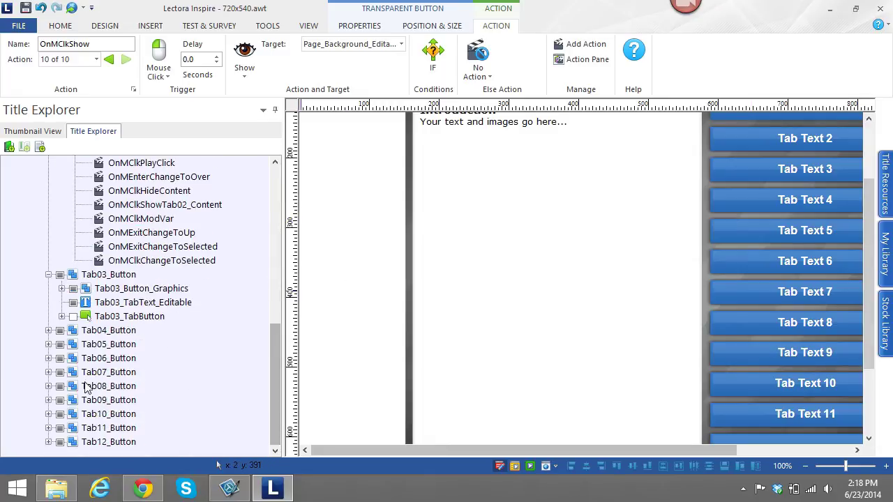
{"action": "left_click", "coordinate": [60, 331]}
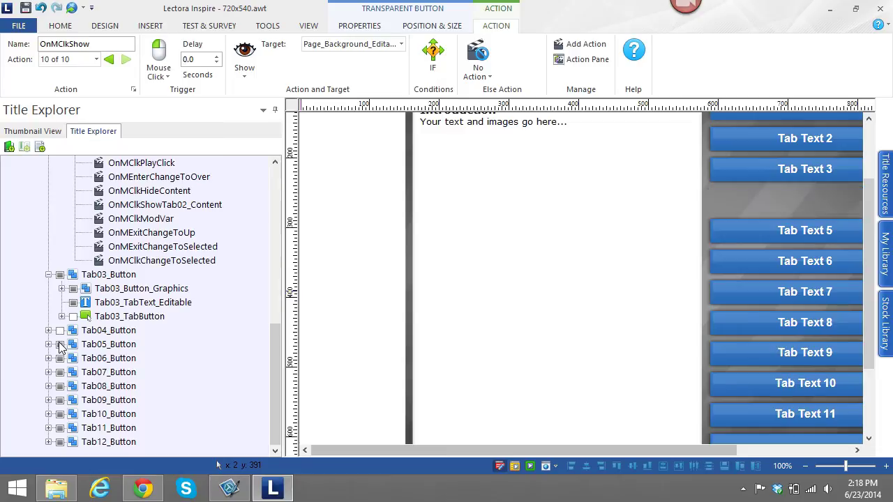
{"action": "left_click", "coordinate": [60, 345]}
{"action": "left_click", "coordinate": [60, 359]}
{"action": "left_click", "coordinate": [60, 372]}
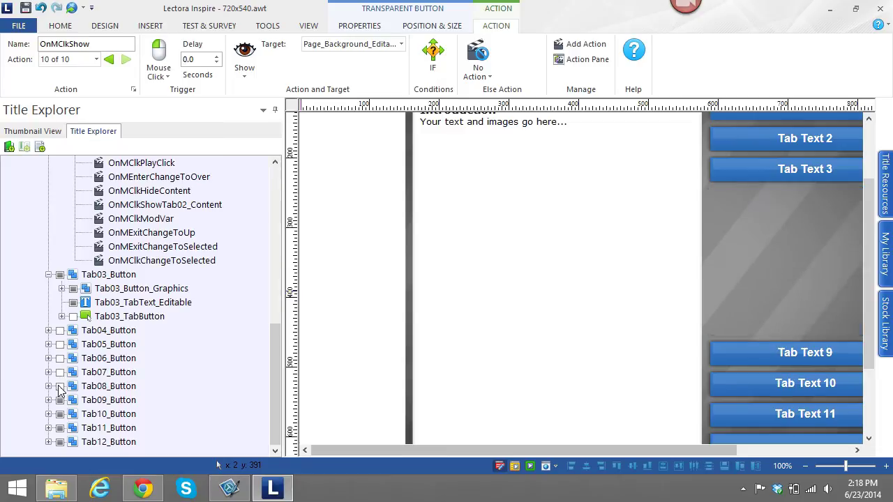
{"action": "left_click", "coordinate": [60, 399]}
{"action": "left_click", "coordinate": [60, 414]}
{"action": "left_click", "coordinate": [60, 428]}
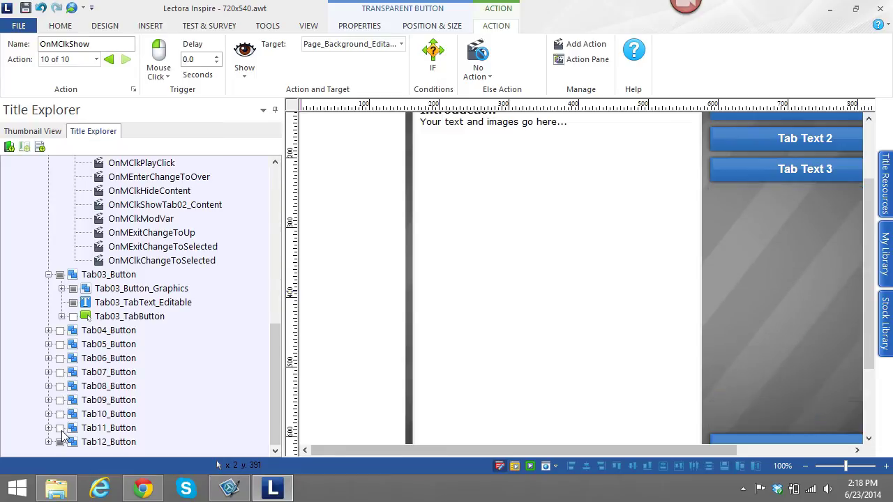
{"action": "left_click", "coordinate": [60, 441]}
- Set the Tab04_Button through Tab12_Button groups to be initially hidden
{"action": "left_click", "coordinate": [108, 442]}
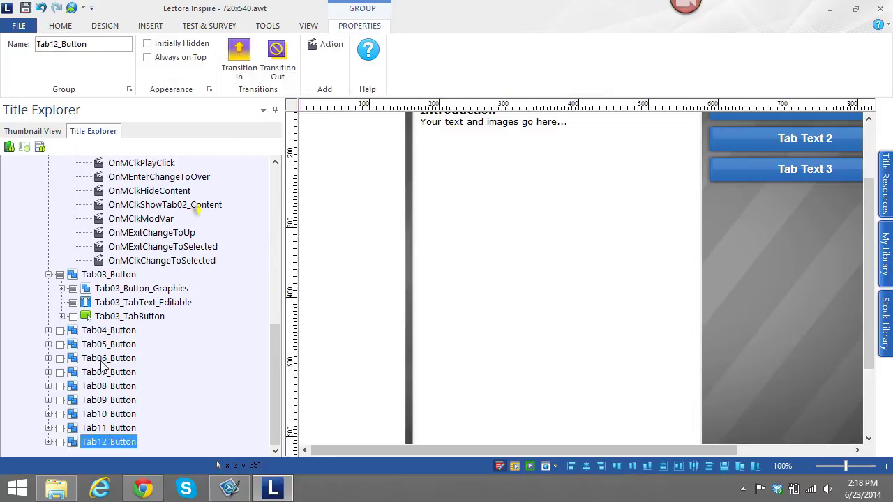
{"action": "left_click", "coordinate": [101, 332], "text": "shift"}
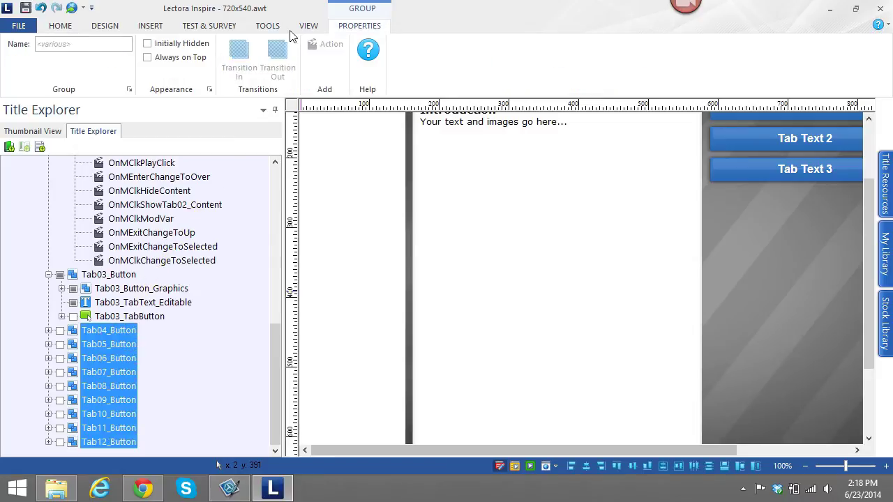
{"action": "left_click", "coordinate": [309, 26]}
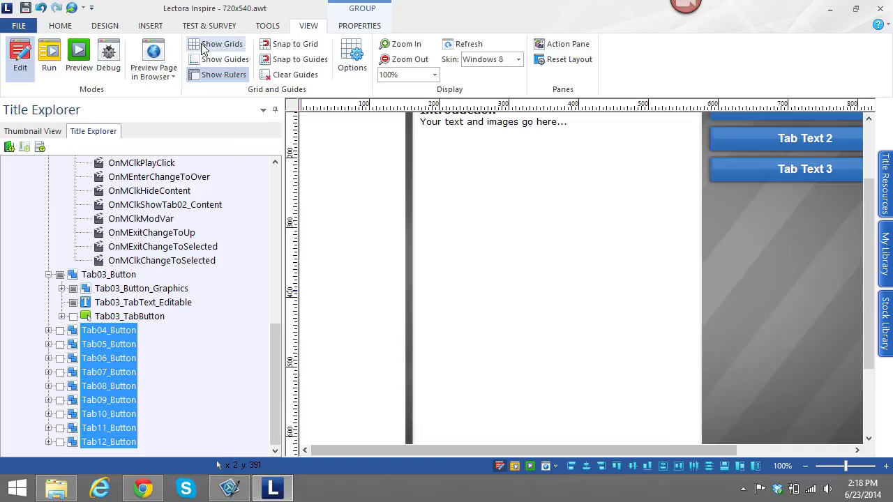
{"action": "left_click", "coordinate": [265, 26]}
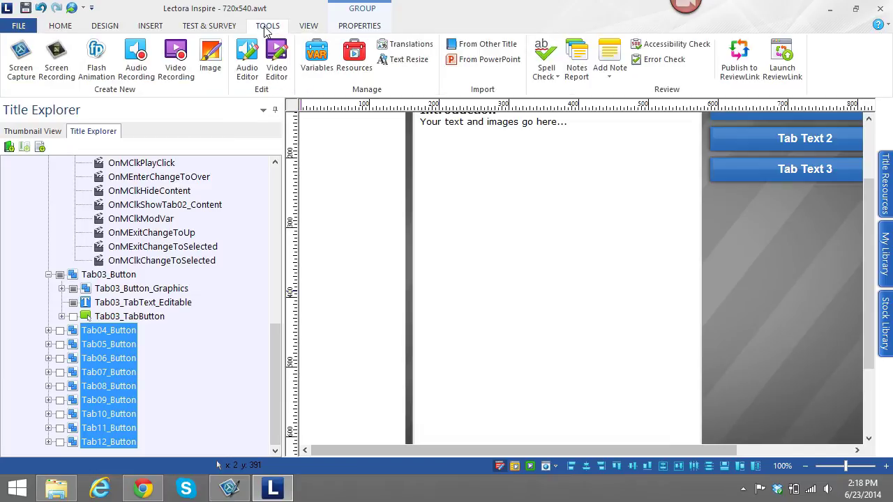
{"action": "left_click", "coordinate": [363, 27]}
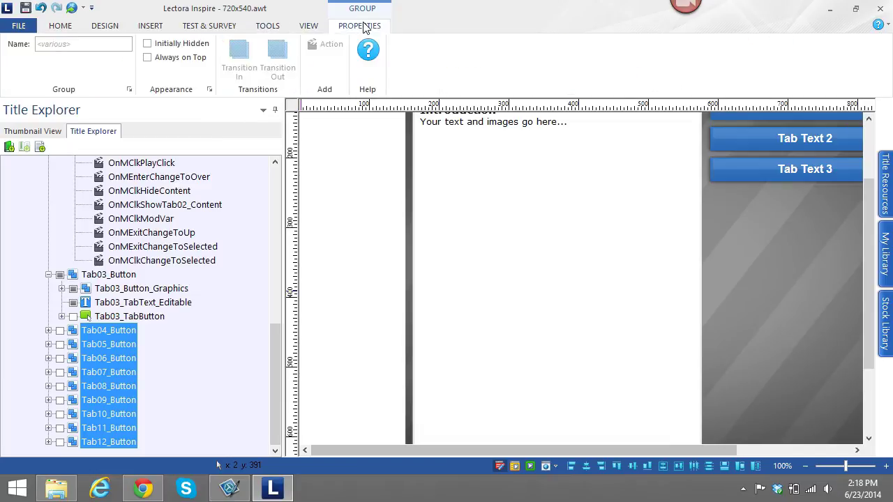
{"action": "left_click", "coordinate": [183, 45]}
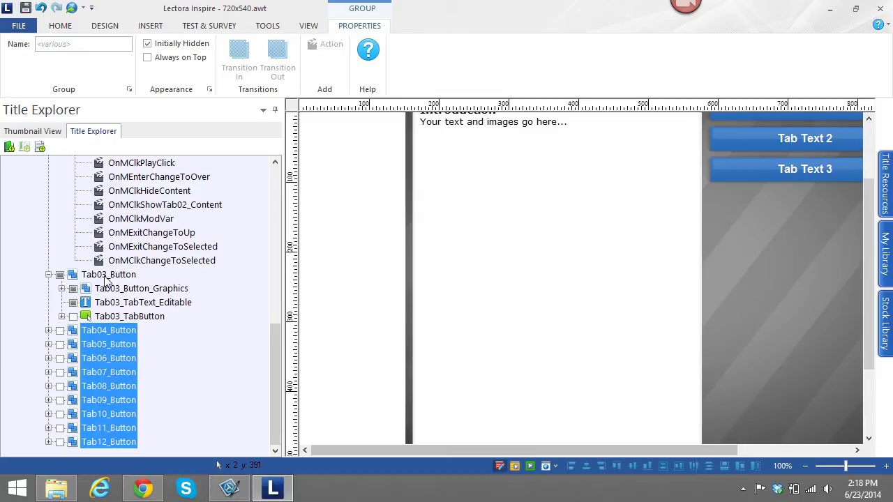
- Expand Tab03_TabButton to review its actions, and collapse the Tab_Buttons group in the title tree
{"action": "left_click", "coordinate": [63, 316]}
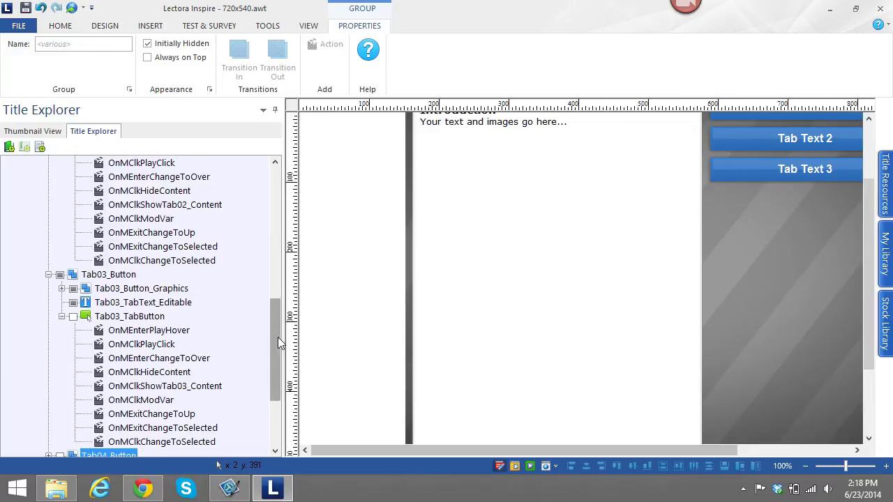
{"action": "left_click_drag", "start_coordinate": [278, 337], "coordinate": [273, 199]}
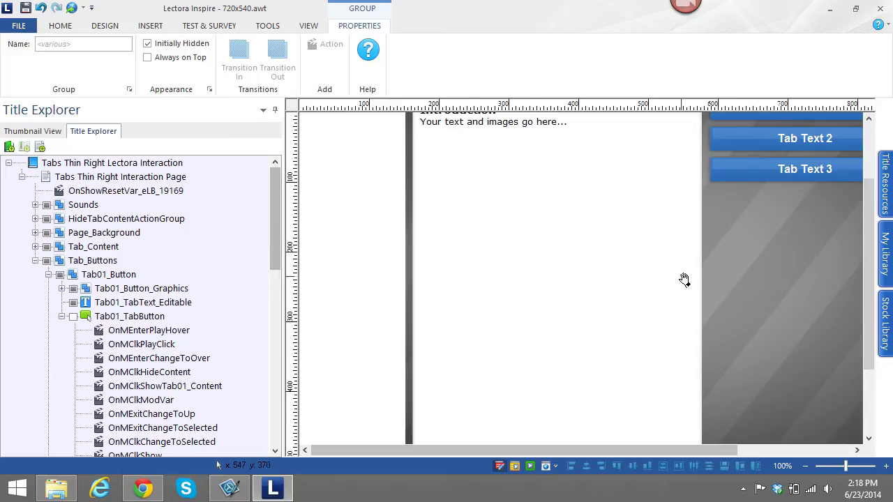
{"action": "left_click_drag", "start_coordinate": [869, 307], "coordinate": [863, 272]}
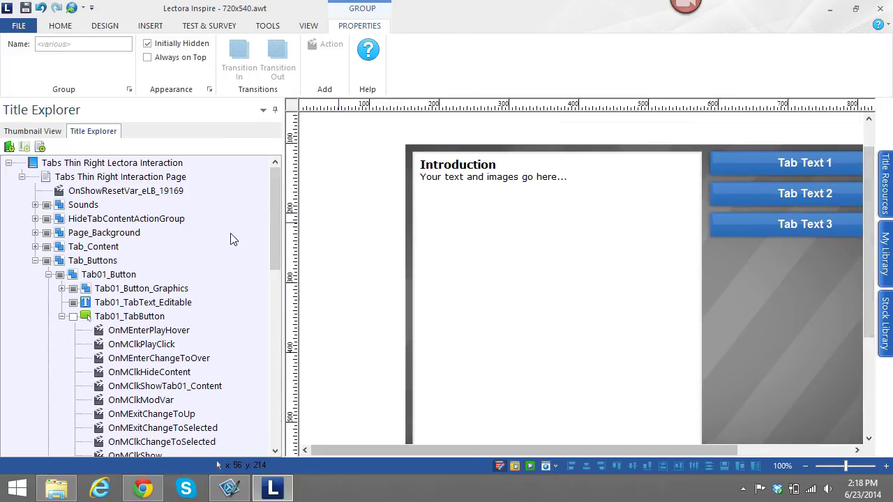
{"action": "left_click", "coordinate": [35, 260]}
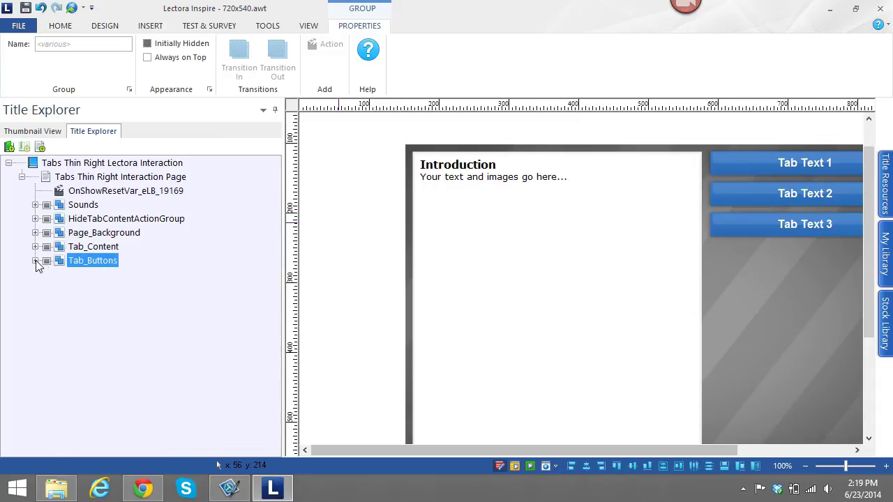
- Insert a right-pointing line arrow about 30 by 10 pixels in the empty gray area below the Tab Text 3 button
{"action": "left_click", "coordinate": [151, 25]}
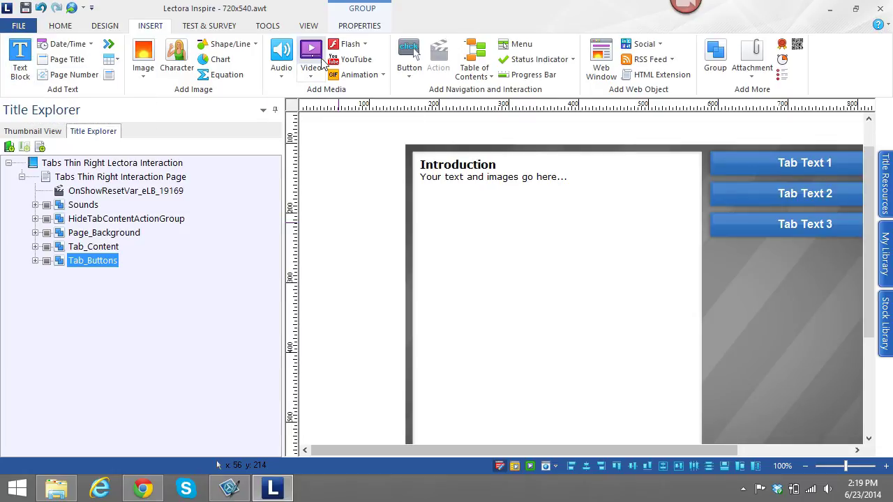
{"action": "left_click", "coordinate": [222, 44]}
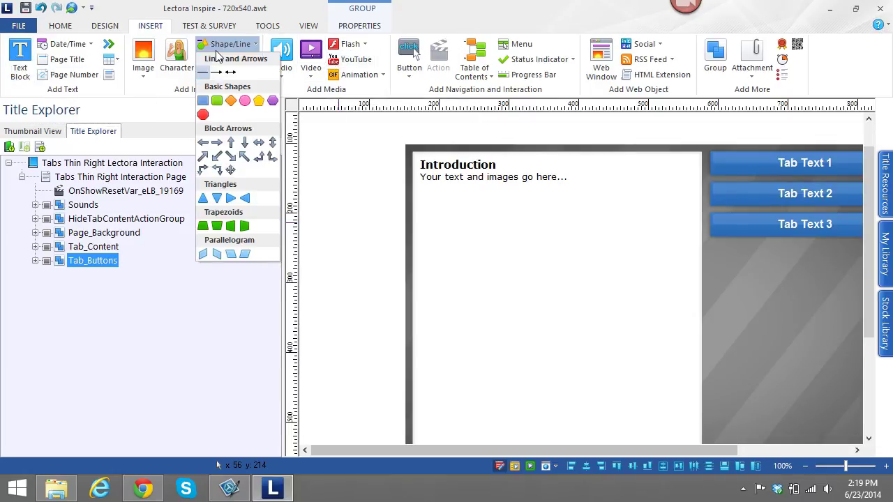
{"action": "left_click", "coordinate": [212, 74]}
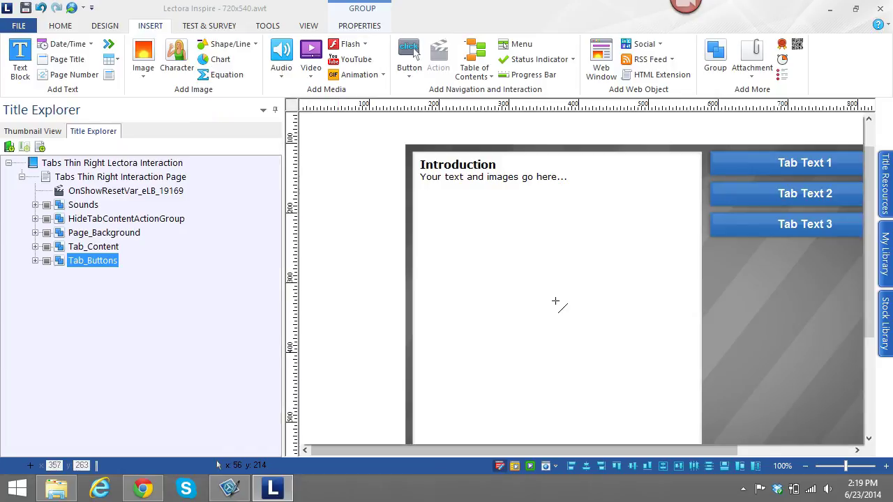
{"action": "mouse_move", "coordinate": [753, 327]}
{"action": "left_mouse_down"}
{"action": "mouse_move", "coordinate": [803, 356]}
{"action": "mouse_move", "coordinate": [807, 319]}
{"action": "mouse_move", "coordinate": [813, 326]}
{"action": "left_mouse_up"}
{"action": "left_click_drag", "start_coordinate": [754, 329], "coordinate": [767, 328]}
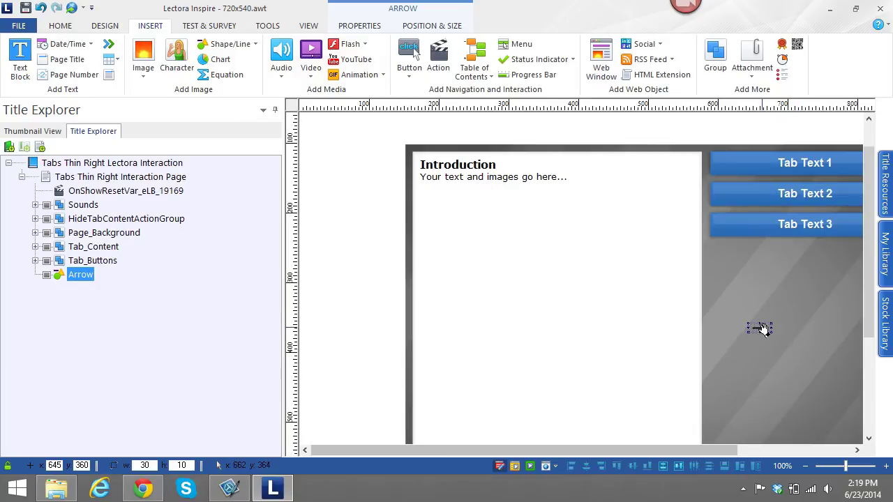
- Move the arrow to the lower-right corner of the gray page background, at about x 812, y 599
{"action": "left_click_drag", "start_coordinate": [768, 332], "coordinate": [844, 410]}
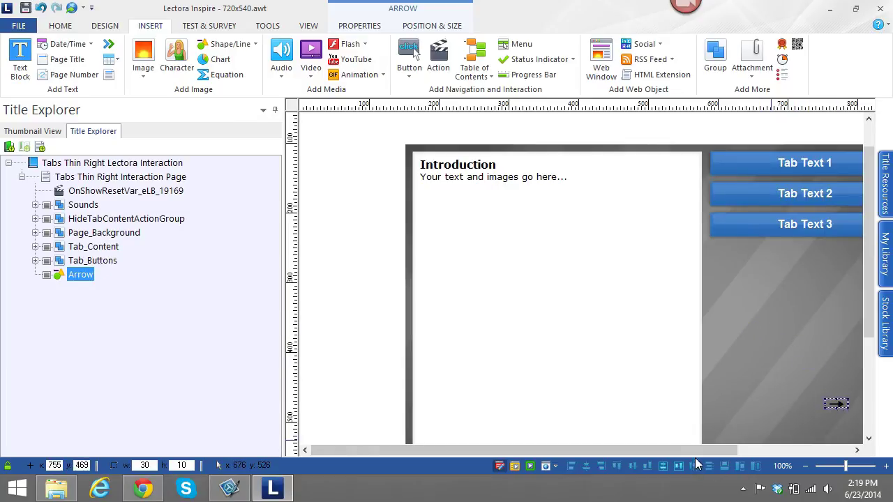
{"action": "left_click_drag", "start_coordinate": [696, 457], "coordinate": [773, 454]}
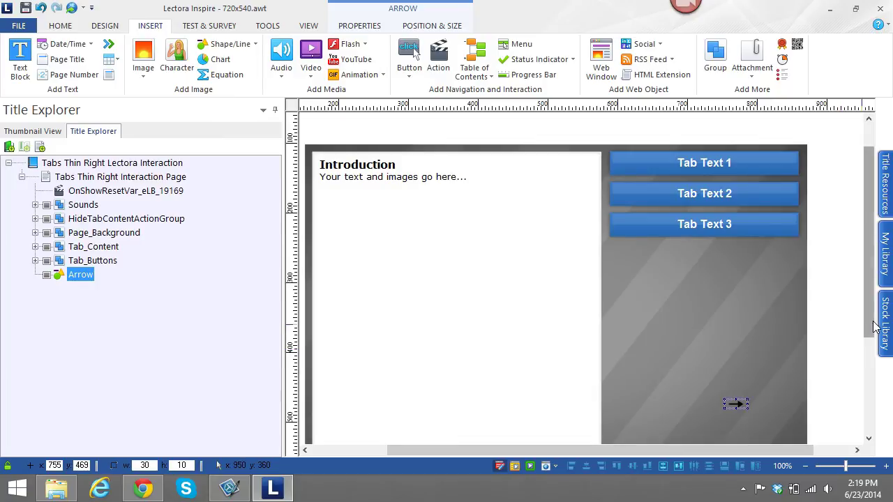
{"action": "left_click_drag", "start_coordinate": [872, 326], "coordinate": [871, 395]}
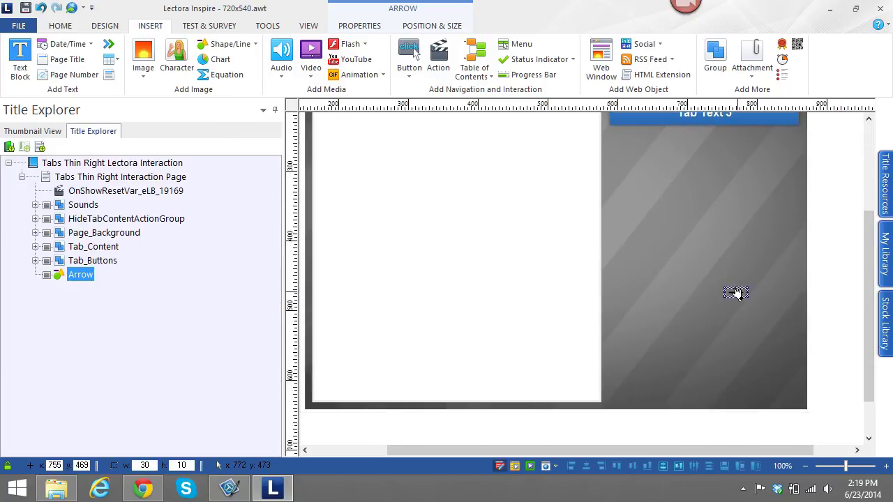
{"action": "left_click_drag", "start_coordinate": [738, 295], "coordinate": [788, 394]}
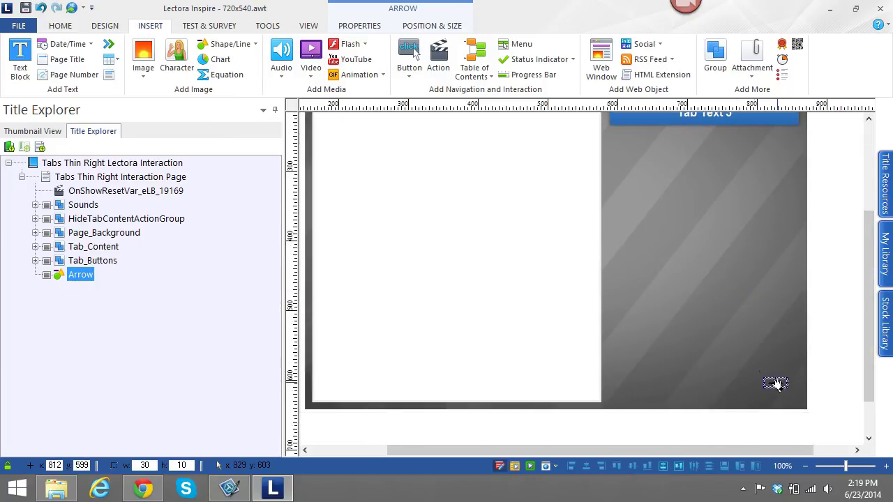
- Change the arrow's line color to orange
{"action": "left_click", "coordinate": [356, 28]}
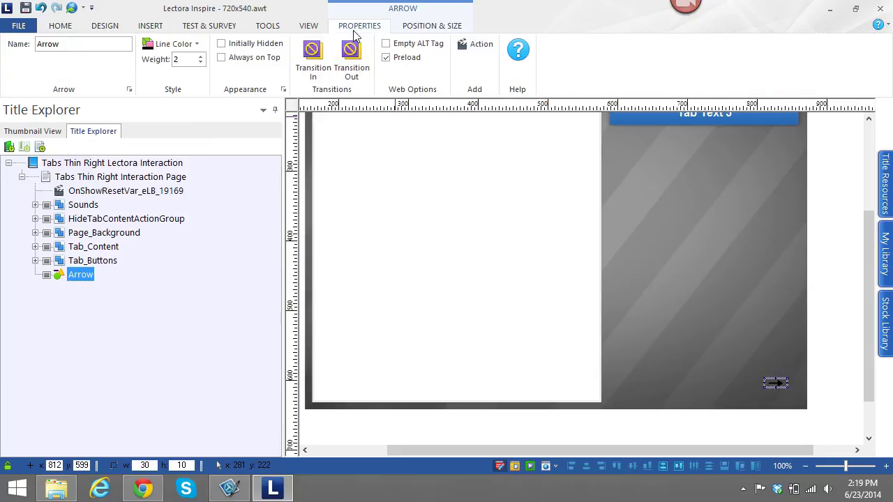
{"action": "left_click", "coordinate": [188, 49]}
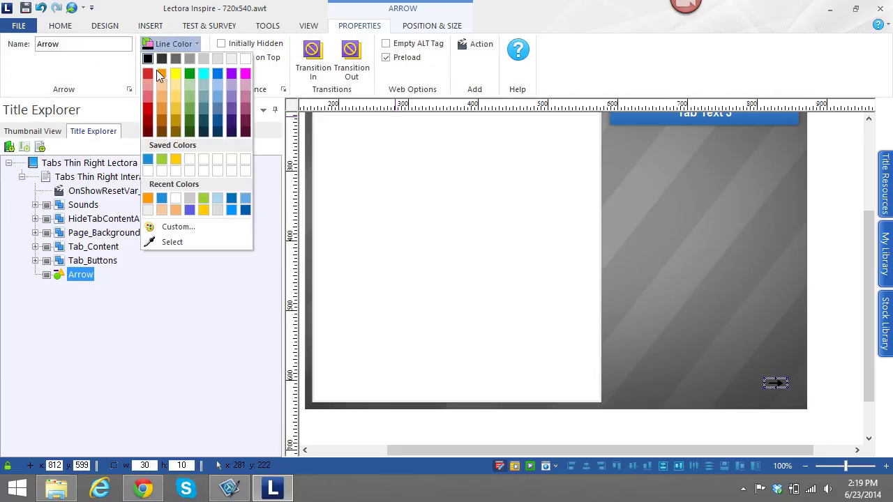
{"action": "left_click", "coordinate": [162, 73]}
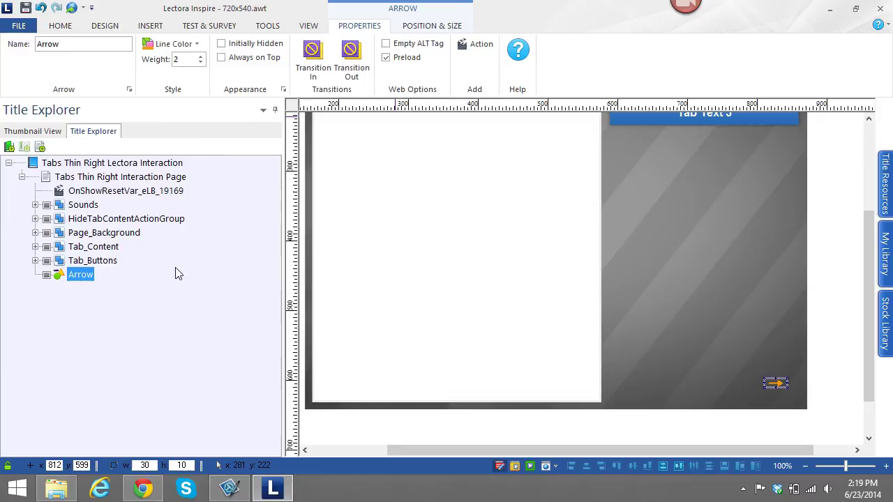
- Change the target of Tab01_TabButton's OnMClkShow action to Arrow
{"action": "left_click", "coordinate": [35, 261]}
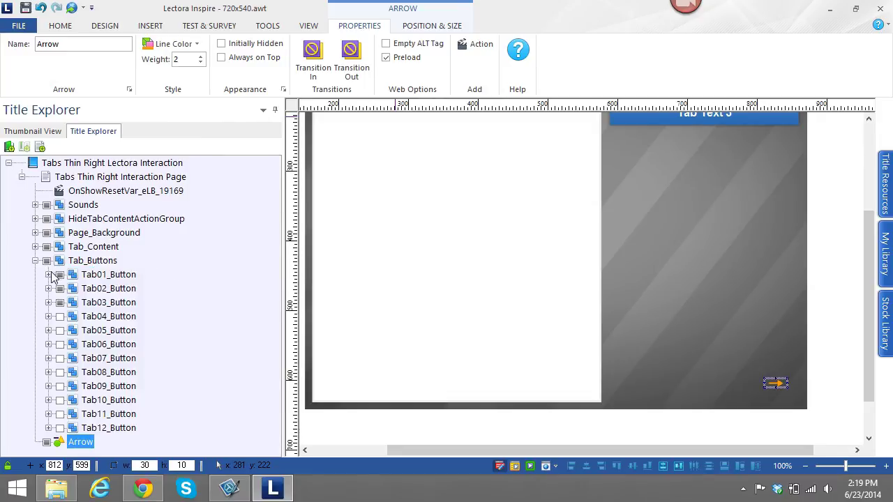
{"action": "left_click", "coordinate": [49, 275]}
{"action": "left_click", "coordinate": [130, 317]}
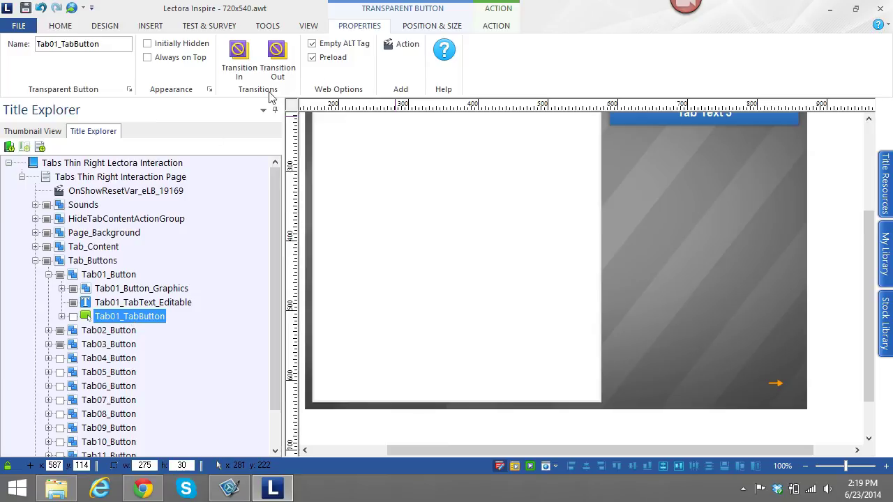
{"action": "left_click", "coordinate": [62, 317]}
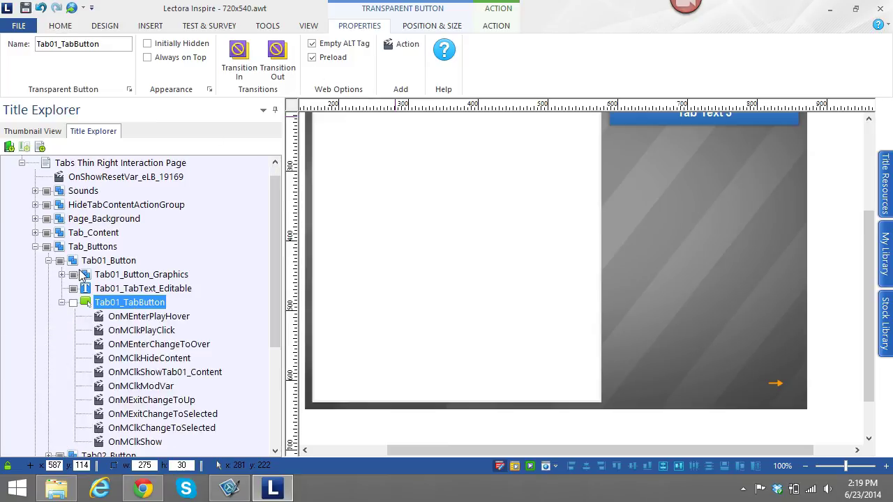
{"action": "left_click", "coordinate": [138, 443]}
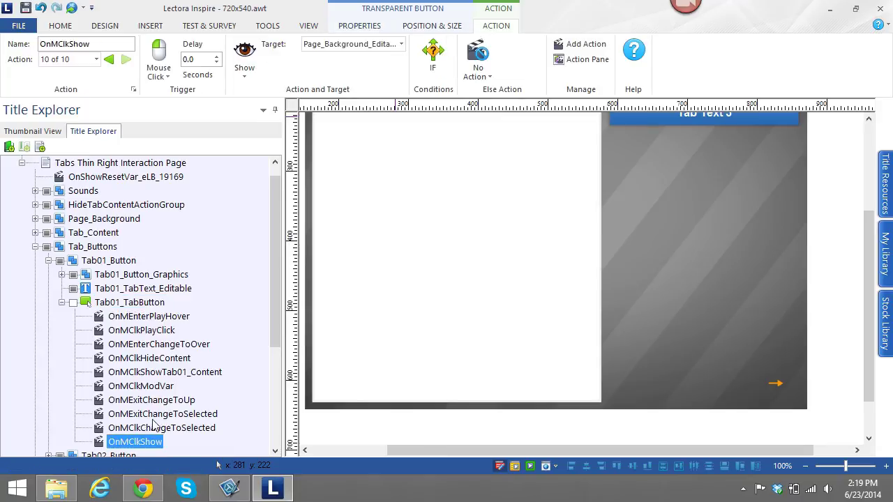
{"action": "left_click", "coordinate": [342, 45]}
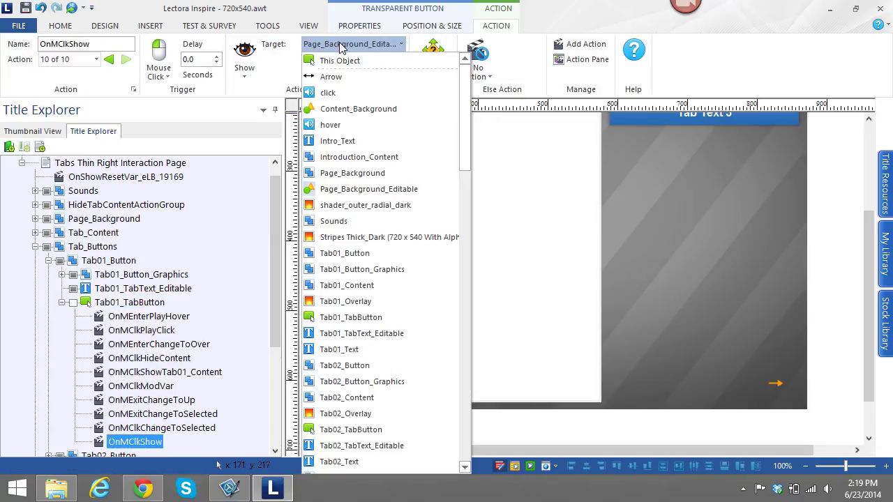
{"action": "left_click", "coordinate": [331, 77]}
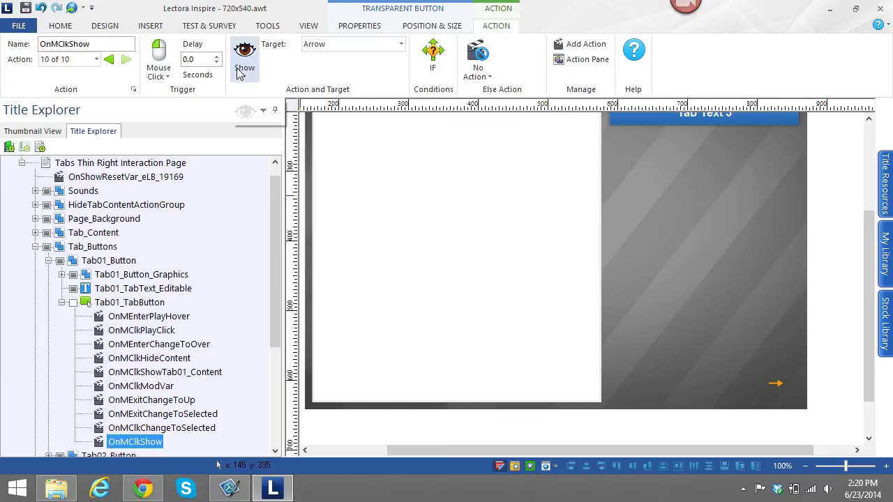
- Review the conditions set on Tab01_TabButton's OnMClkShow action, keeping them as they are
{"action": "left_click", "coordinate": [438, 76]}
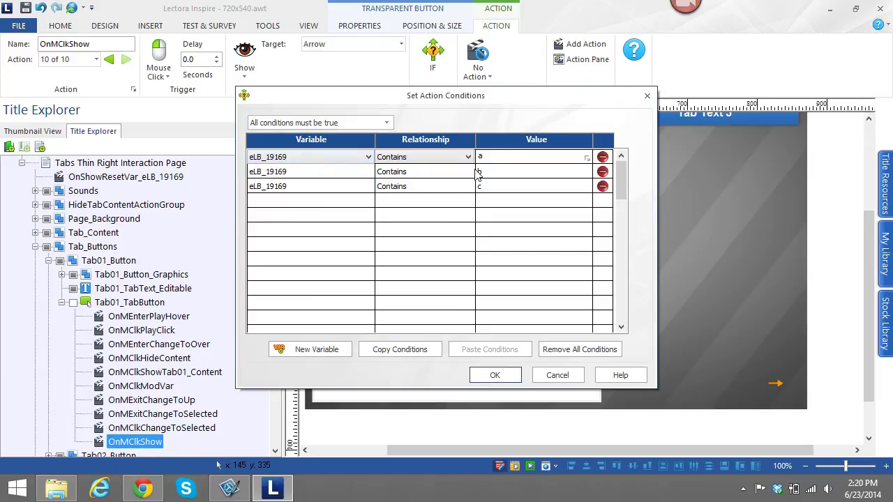
{"action": "left_click", "coordinate": [493, 376]}
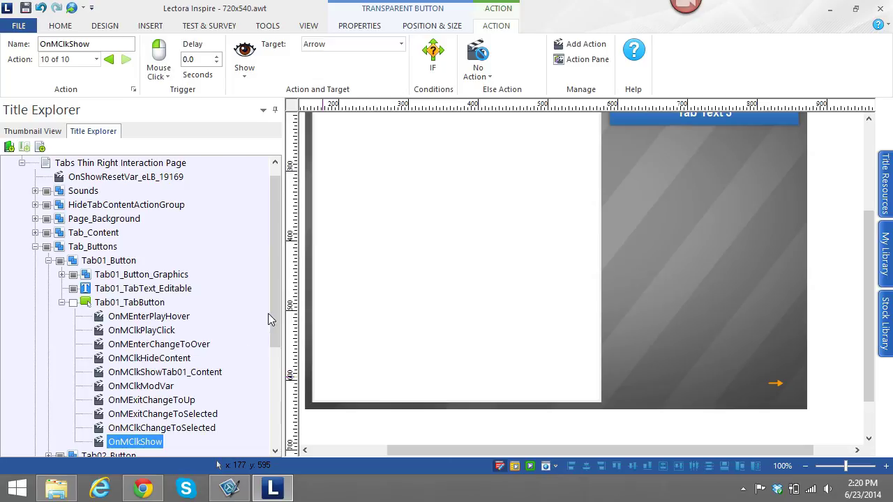
{"action": "left_click_drag", "start_coordinate": [277, 313], "coordinate": [271, 360]}
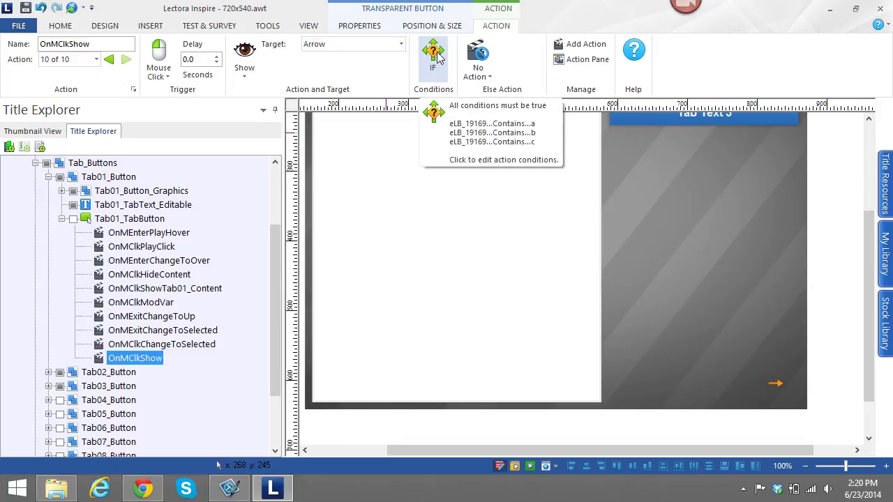
{"action": "scroll", "coordinate": [274, 335], "scroll_direction": "down", "scroll_amount": 2}
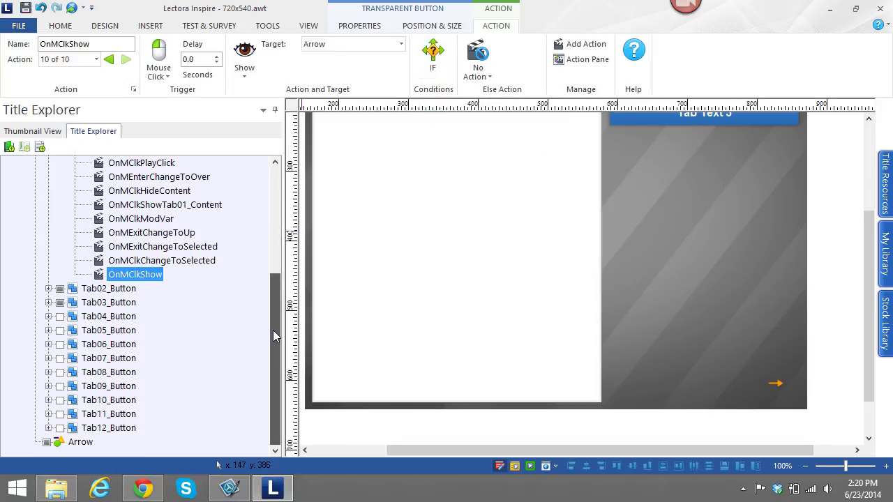
- Make the Arrow object initially hidden on the page
{"action": "left_click", "coordinate": [77, 442]}
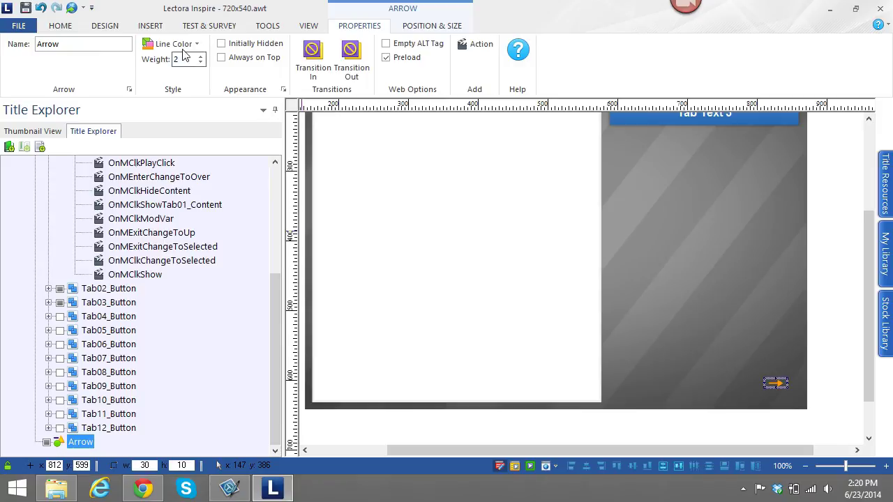
{"action": "left_click", "coordinate": [244, 48]}
- Copy the OnMClkShow action from Tab01_TabButton and paste it as the last action of Tab02_TabButton
{"action": "left_click_drag", "start_coordinate": [271, 336], "coordinate": [272, 296]}
{"action": "left_click", "coordinate": [126, 344]}
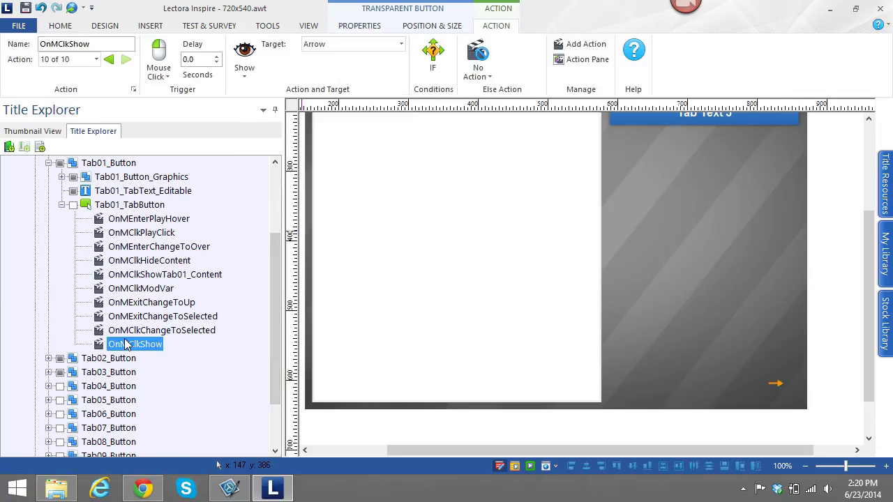
{"action": "right_click", "coordinate": [126, 345]}
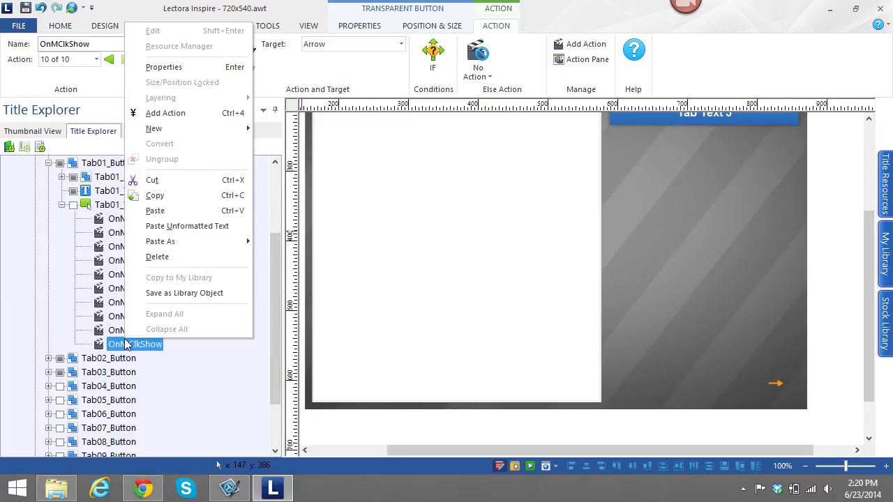
{"action": "left_click", "coordinate": [156, 196]}
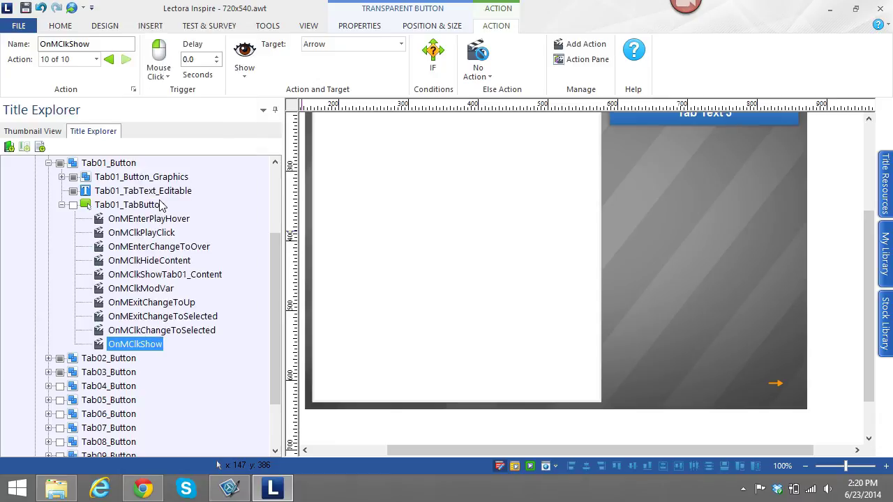
{"action": "left_click", "coordinate": [48, 358]}
{"action": "left_click", "coordinate": [62, 400]}
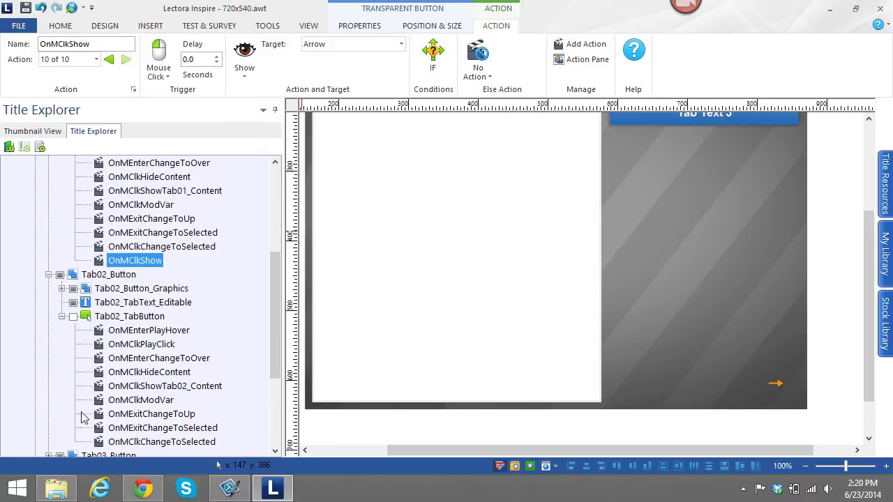
{"action": "left_click", "coordinate": [131, 442]}
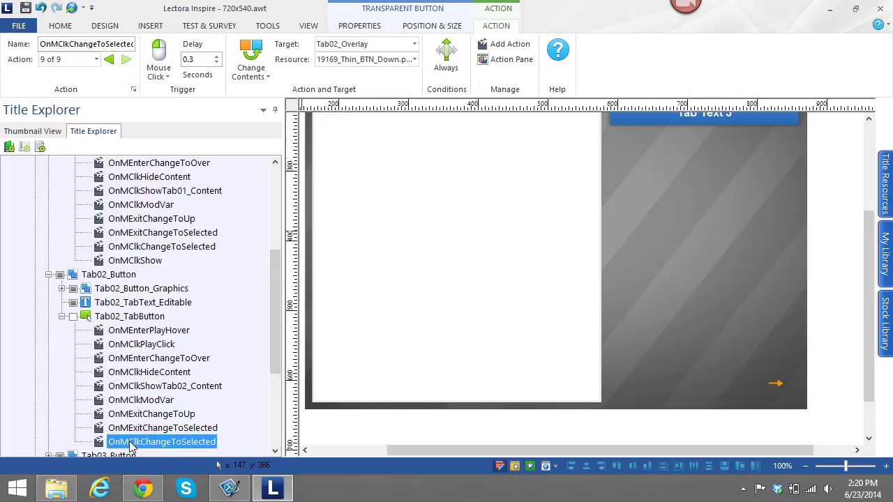
{"action": "key", "text": "ctrl+v"}
- Paste the copied OnMClkShow action as the last action of Tab03_TabButton
{"action": "scroll", "coordinate": [275, 358], "scroll_direction": "down", "scroll_amount": 1}
{"action": "left_click_drag", "start_coordinate": [276, 358], "coordinate": [272, 414]}
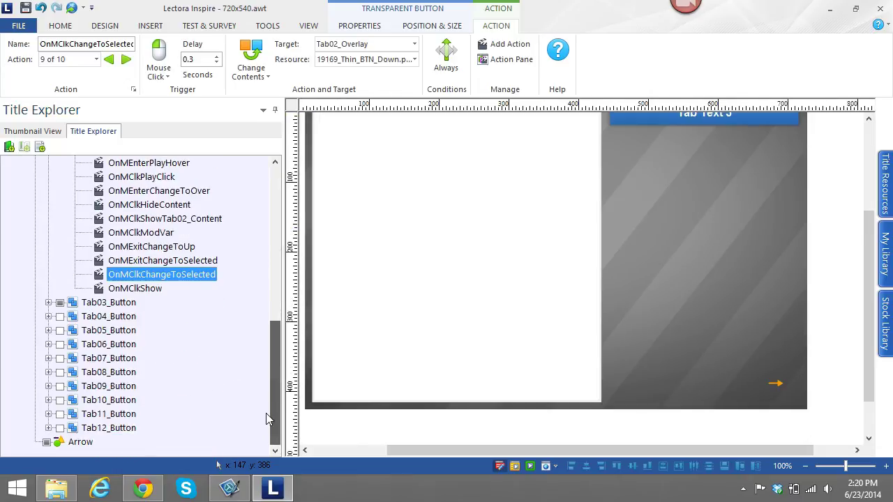
{"action": "left_click", "coordinate": [49, 302]}
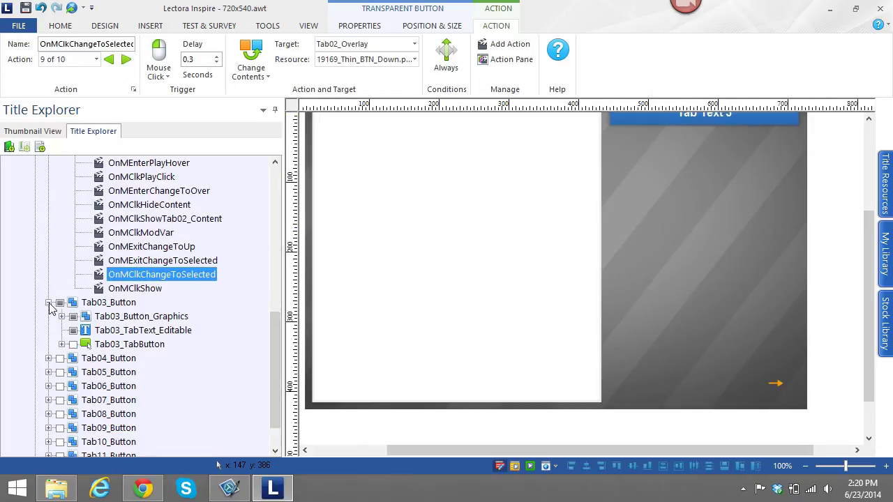
{"action": "left_click", "coordinate": [61, 345]}
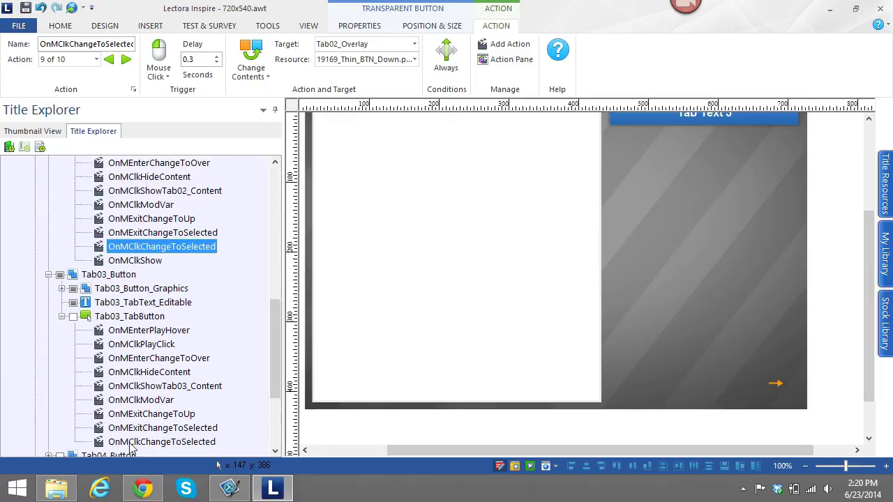
{"action": "left_click", "coordinate": [130, 445]}
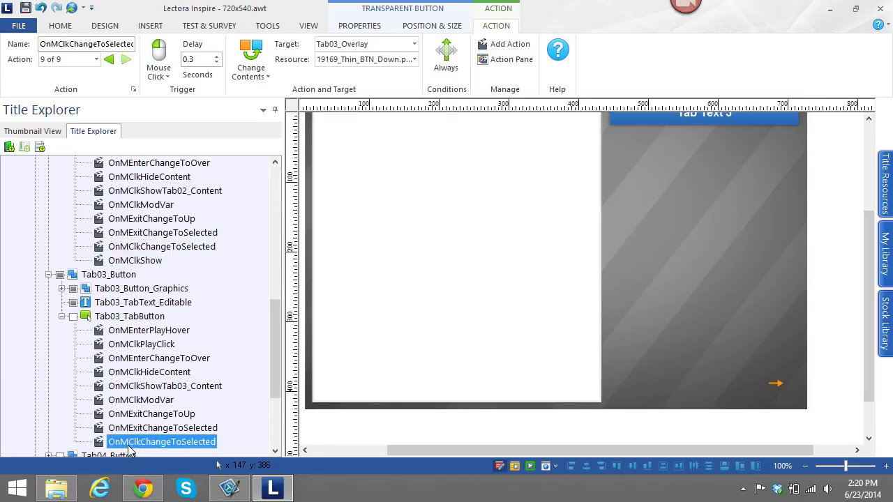
{"action": "key", "text": "ctrl+v"}
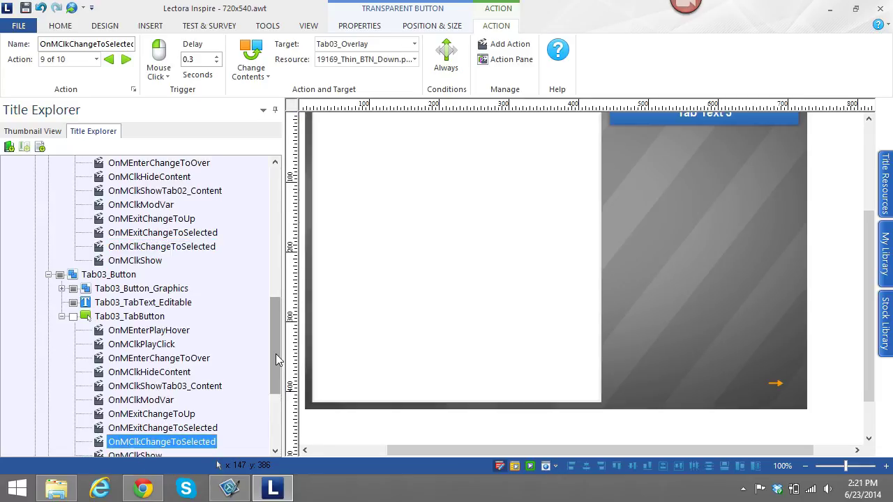
- Preview the page in Internet Explorer with blocked content allowed, examine the tab buttons, and close the preview
{"action": "left_click_drag", "start_coordinate": [271, 355], "coordinate": [269, 407]}
{"action": "left_click", "coordinate": [85, 443]}
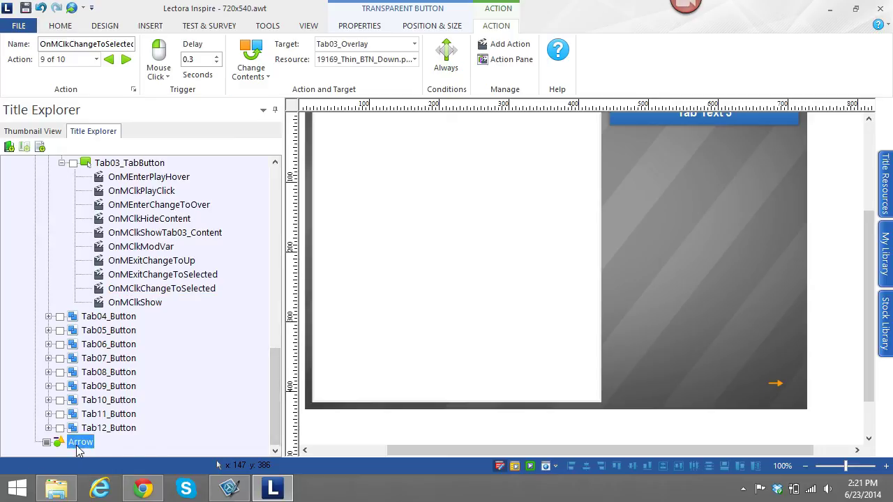
{"action": "left_click", "coordinate": [309, 26]}
{"action": "left_click", "coordinate": [154, 71]}
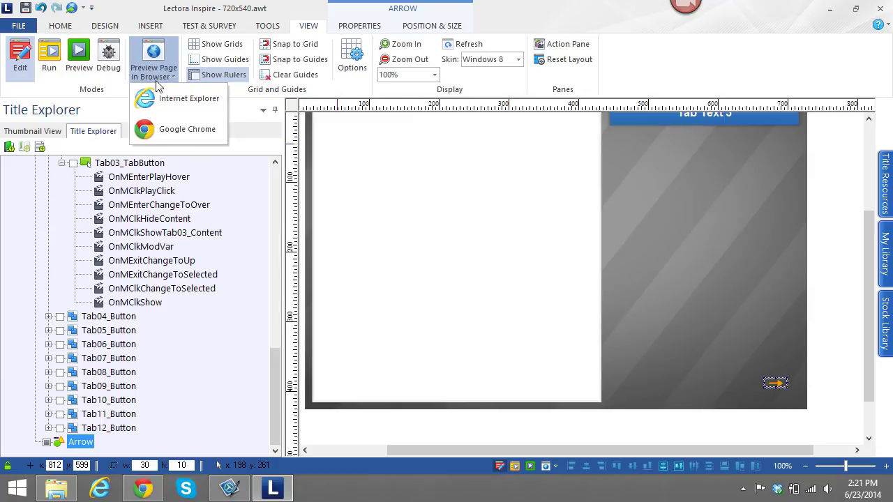
{"action": "left_click", "coordinate": [161, 99]}
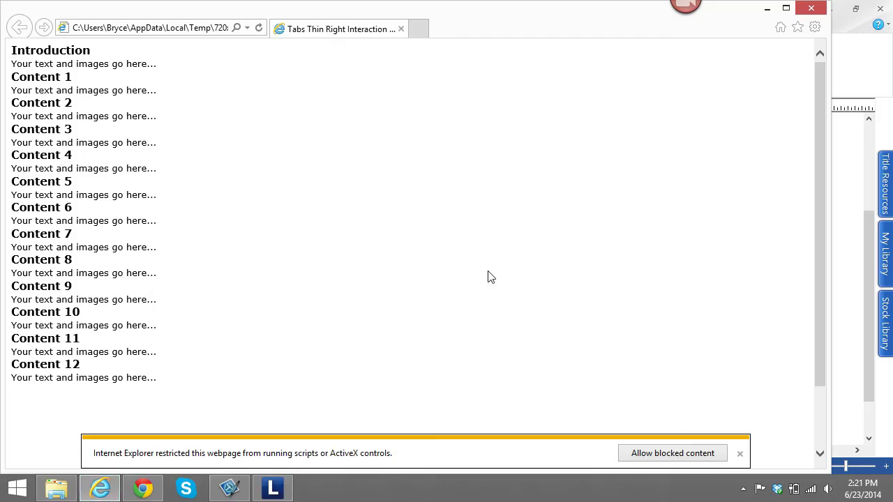
{"action": "left_click", "coordinate": [647, 453]}
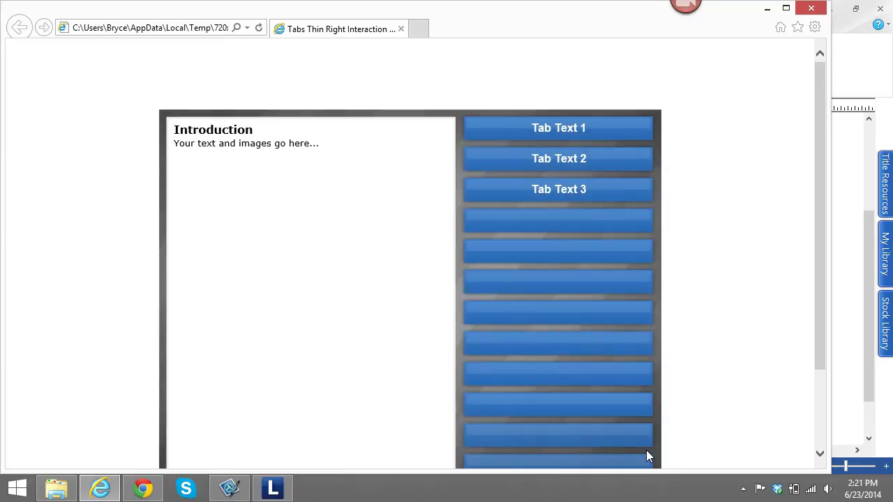
{"action": "left_click", "coordinate": [812, 7]}
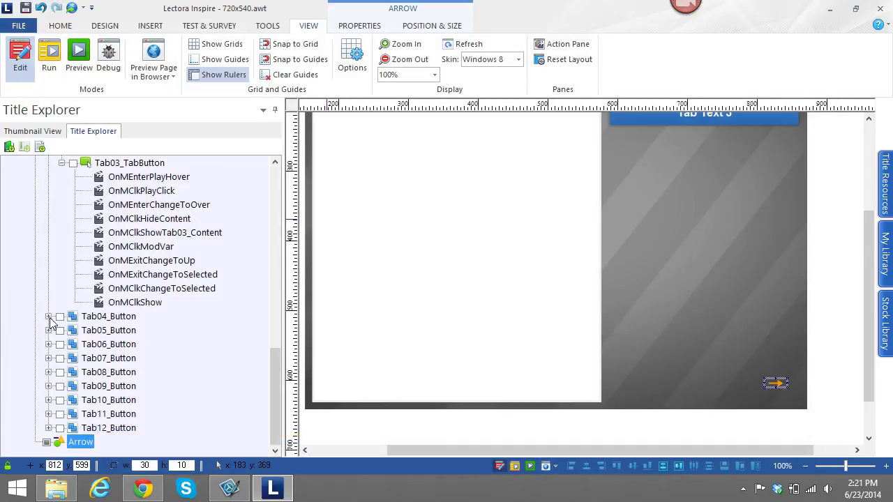
- Expand the unused tab button groups and make Tab04_Button_Graphics and Tab05_Button_Graphics initially hidden
{"action": "left_click", "coordinate": [48, 317]}
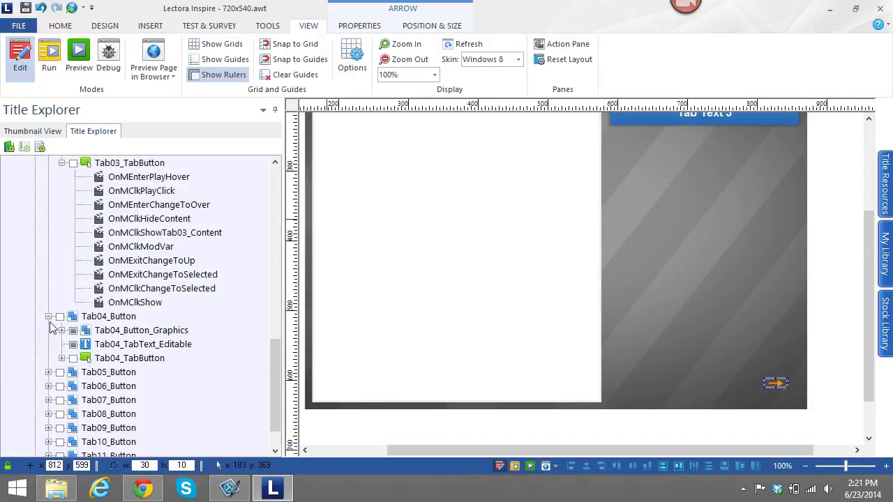
{"action": "left_click", "coordinate": [48, 415]}
{"action": "left_click", "coordinate": [49, 387]}
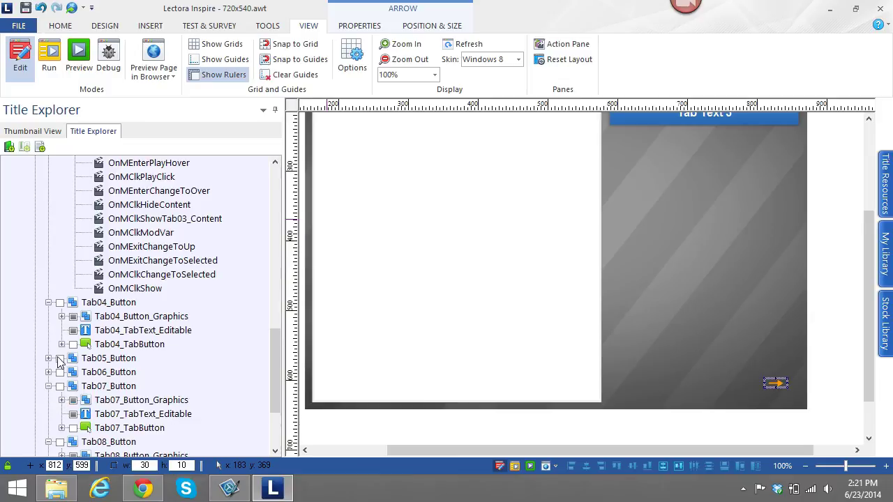
{"action": "left_click", "coordinate": [48, 373]}
{"action": "left_click", "coordinate": [49, 359]}
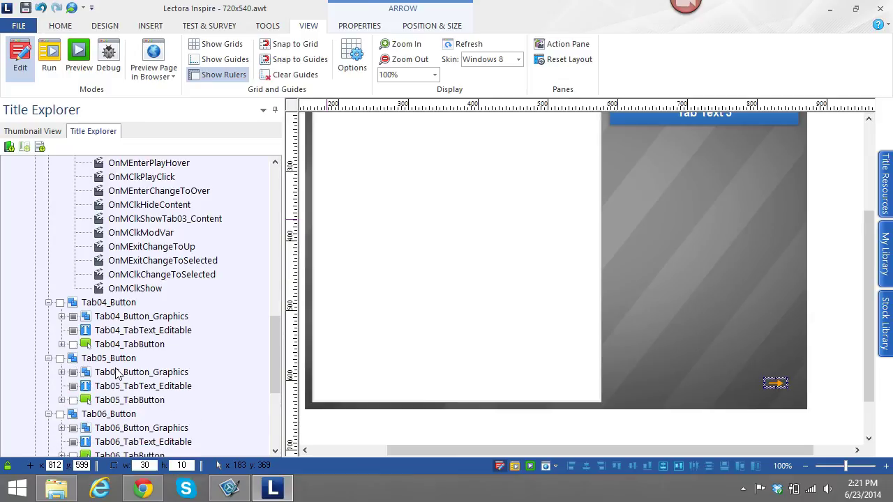
{"action": "left_click", "coordinate": [118, 373]}
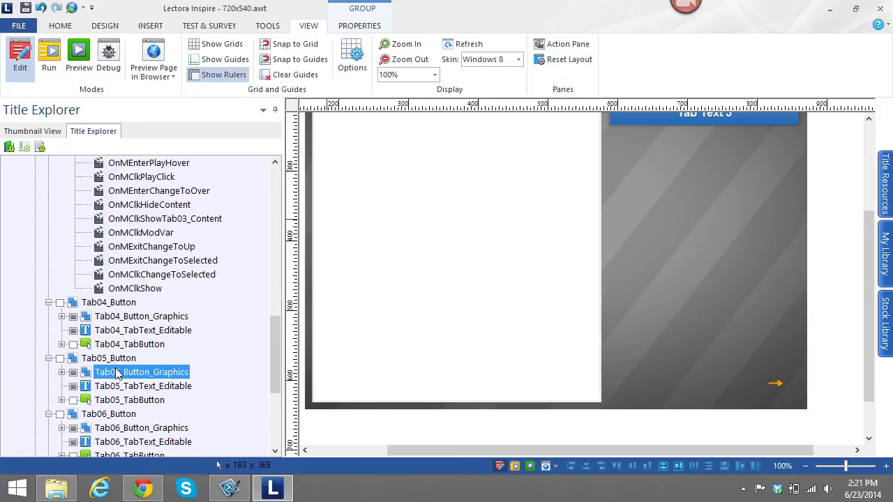
{"action": "left_click", "coordinate": [138, 317]}
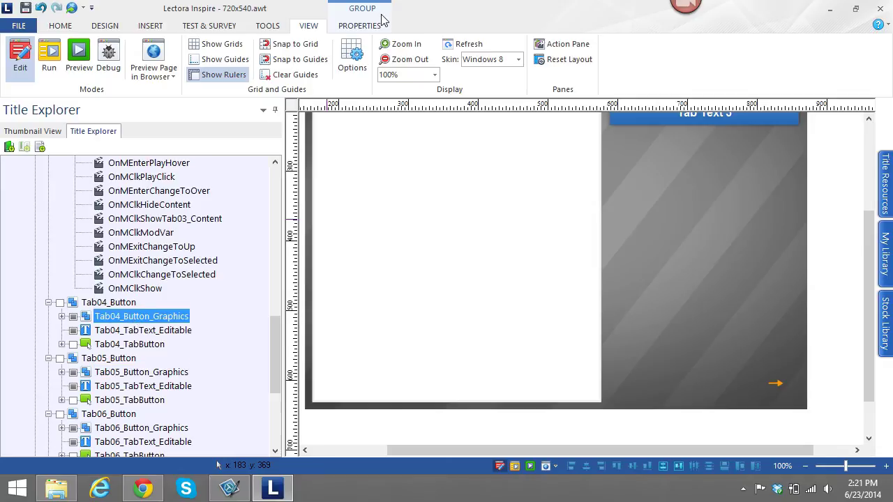
{"action": "left_click", "coordinate": [354, 25]}
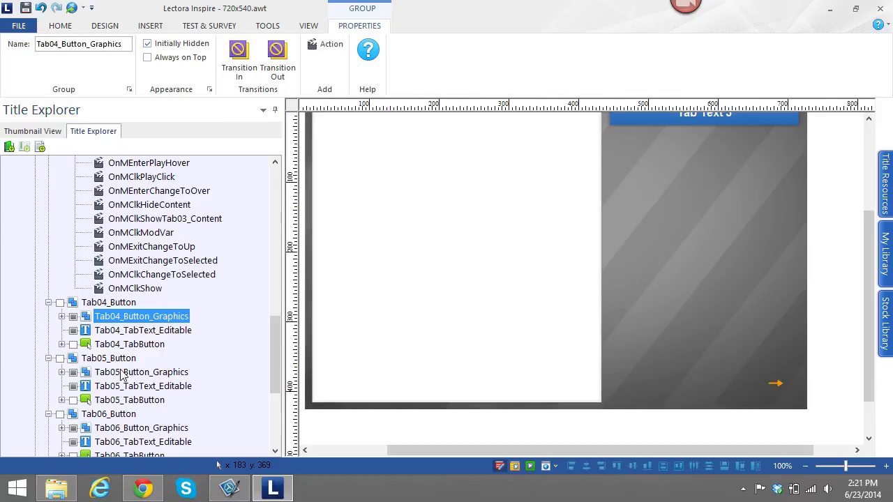
{"action": "left_click", "coordinate": [123, 372]}
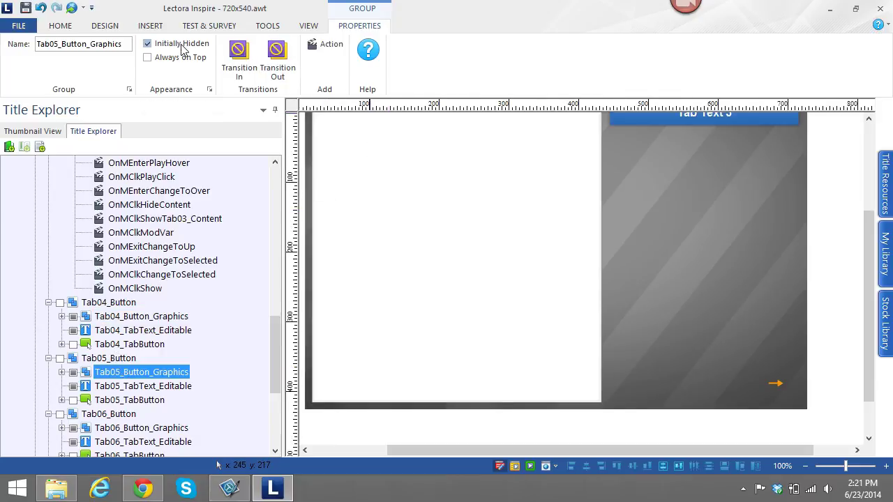
- Make the graphics groups of the Tab06, Tab07 and Tab08 buttons initially hidden
{"action": "scroll", "coordinate": [275, 355], "scroll_direction": "down", "scroll_amount": 2}
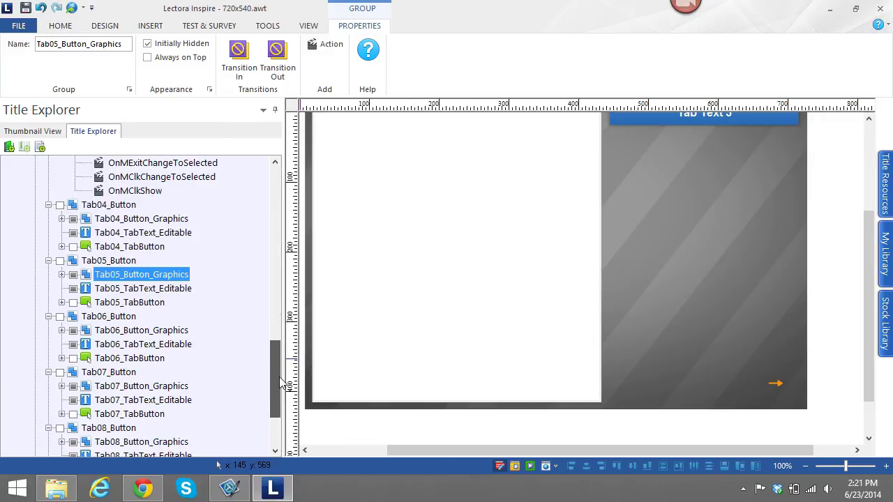
{"action": "left_click", "coordinate": [110, 331]}
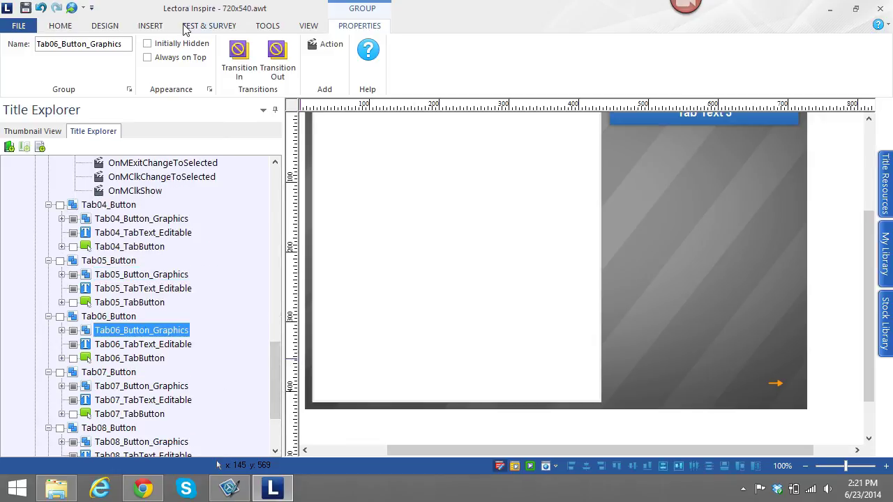
{"action": "left_click", "coordinate": [127, 387]}
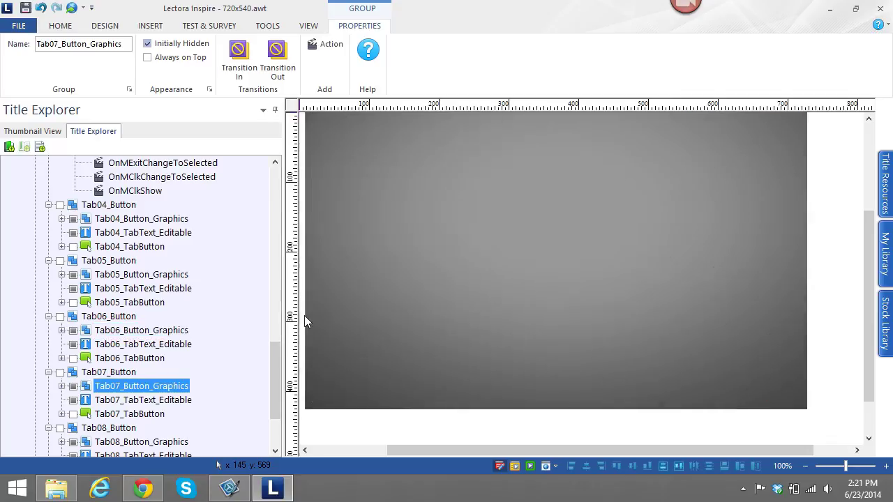
{"action": "left_click_drag", "start_coordinate": [274, 359], "coordinate": [267, 404]}
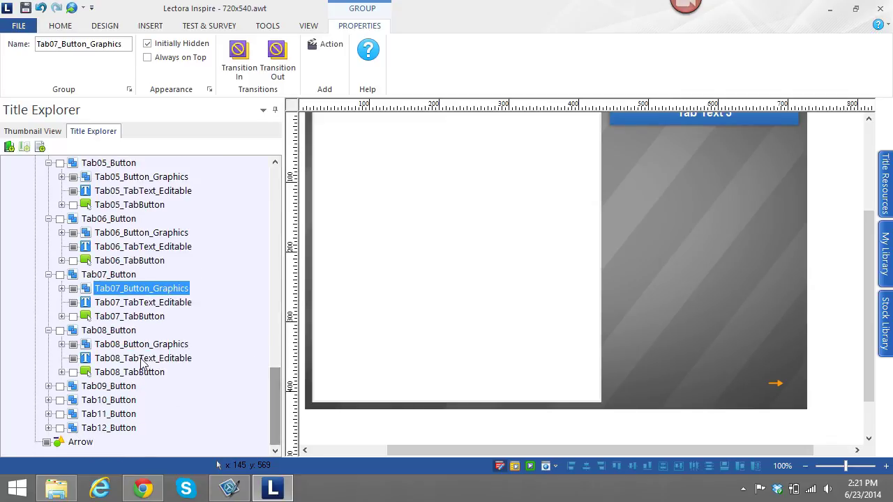
{"action": "left_click", "coordinate": [109, 330]}
{"action": "left_click", "coordinate": [136, 344]}
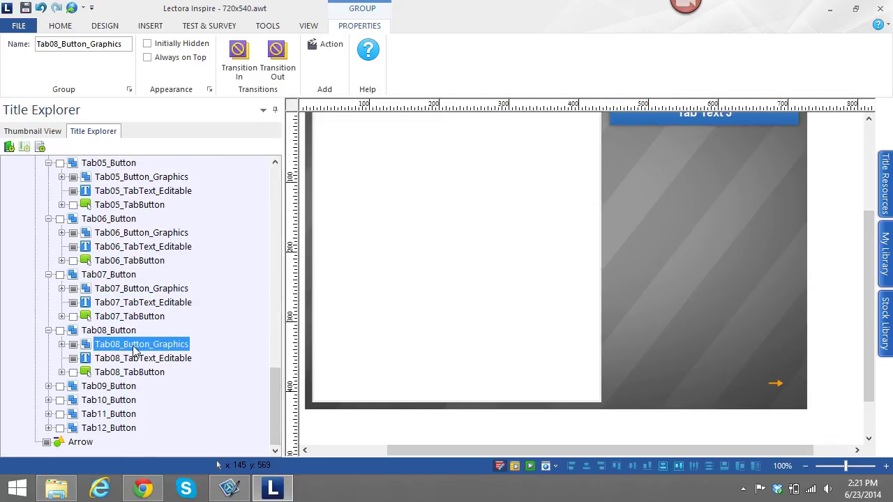
{"action": "left_click", "coordinate": [198, 45]}
- Expand the remaining tab button groups and make Tab09_Button_Graphics and Tab10_Button_Graphics initially hidden
{"action": "left_click", "coordinate": [48, 427]}
{"action": "left_click", "coordinate": [48, 387]}
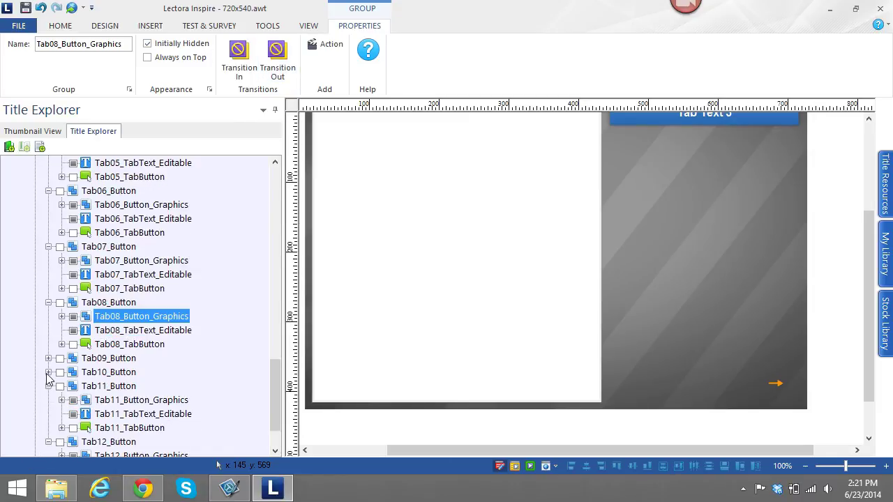
{"action": "left_click", "coordinate": [49, 372]}
{"action": "left_click", "coordinate": [49, 358]}
{"action": "left_click", "coordinate": [89, 373]}
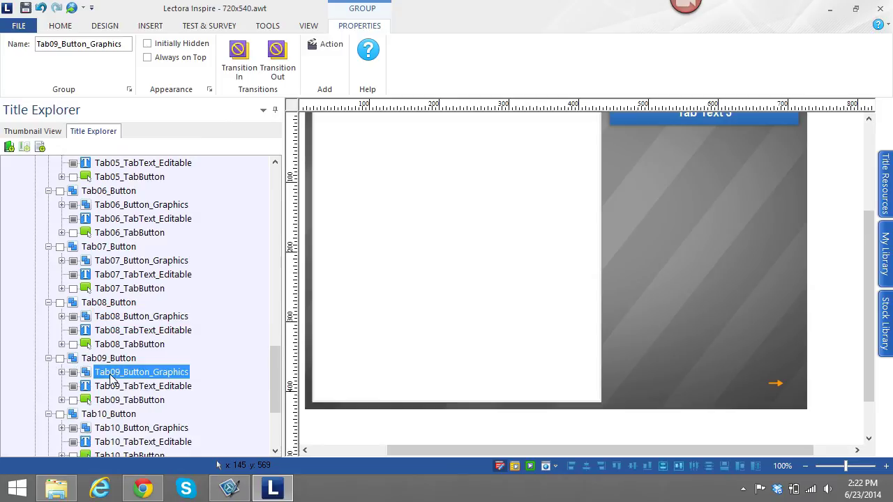
{"action": "left_click", "coordinate": [195, 46]}
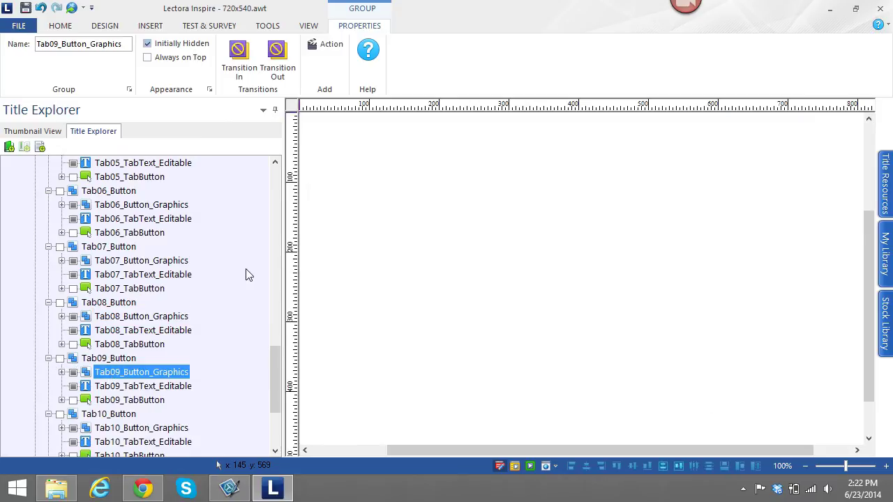
{"action": "left_click", "coordinate": [155, 427]}
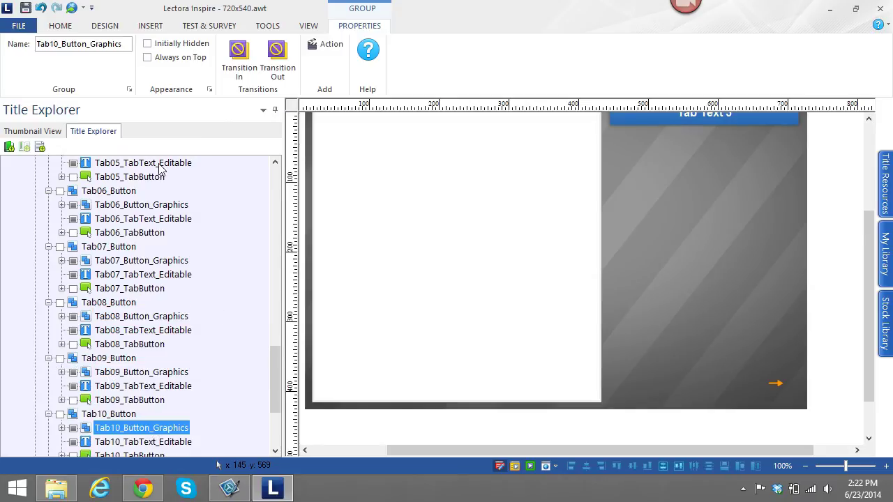
{"action": "left_click", "coordinate": [147, 43]}
- Make Tab12_Button_Graphics and Tab11_Button_Graphics initially hidden
{"action": "left_click_drag", "start_coordinate": [273, 363], "coordinate": [274, 414]}
{"action": "left_click", "coordinate": [115, 402]}
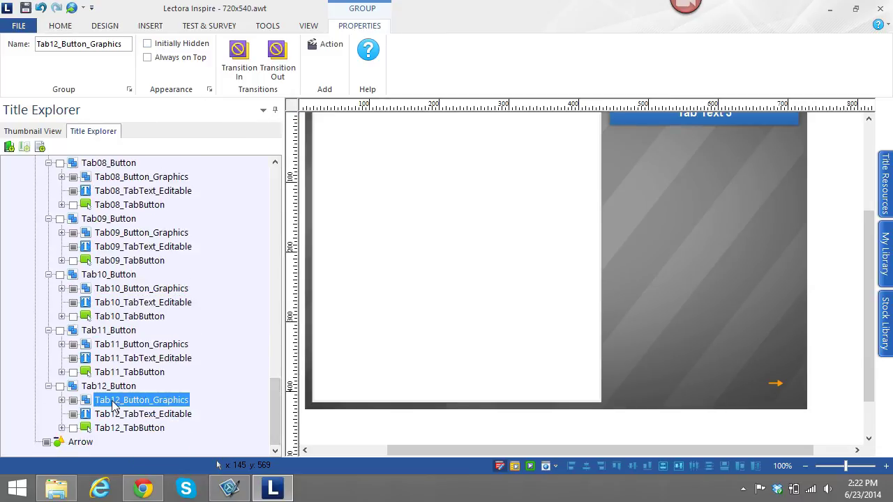
{"action": "left_click", "coordinate": [147, 43]}
{"action": "left_click", "coordinate": [162, 344]}
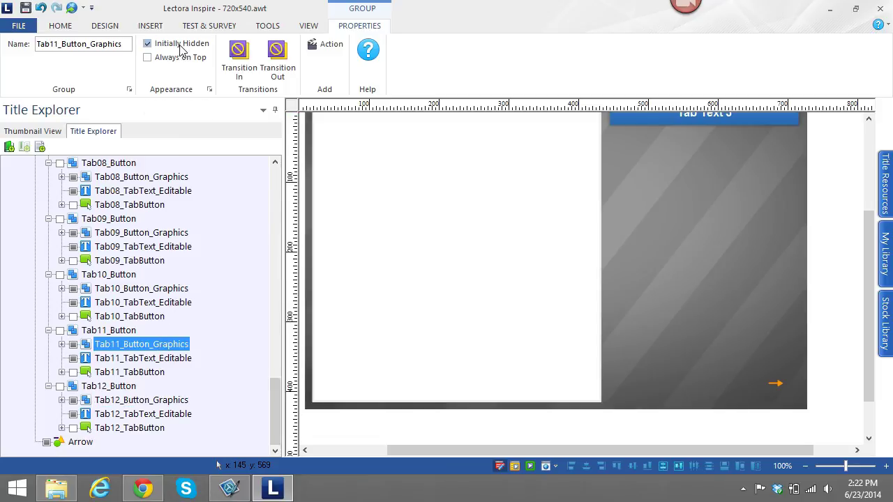
- Preview the page in Internet Explorer with blocked content allowed and test the arrow by selecting Tab Text 3, Tab Text 2 and Tab Text 1
{"action": "left_click", "coordinate": [307, 25]}
{"action": "left_click", "coordinate": [168, 77]}
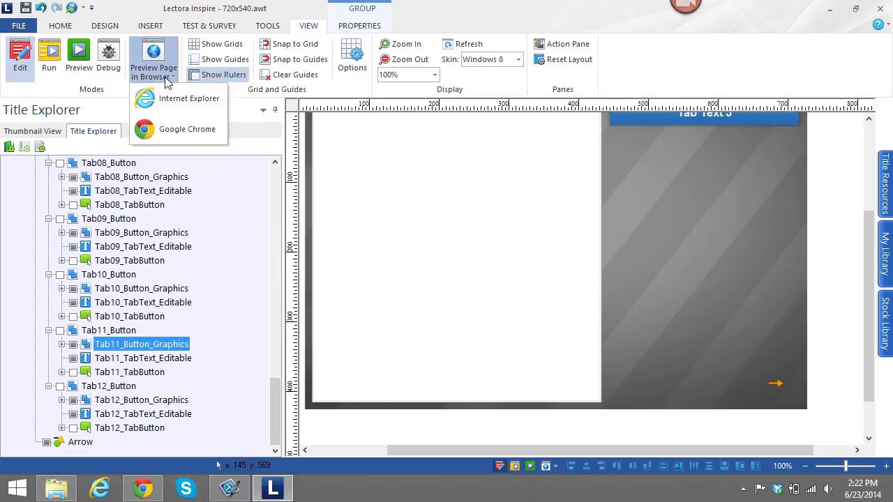
{"action": "left_click", "coordinate": [175, 99]}
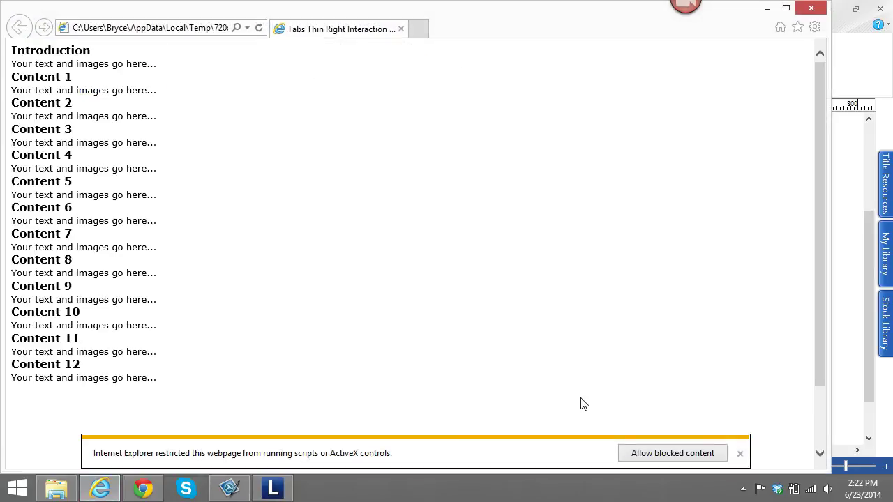
{"action": "left_click", "coordinate": [660, 454]}
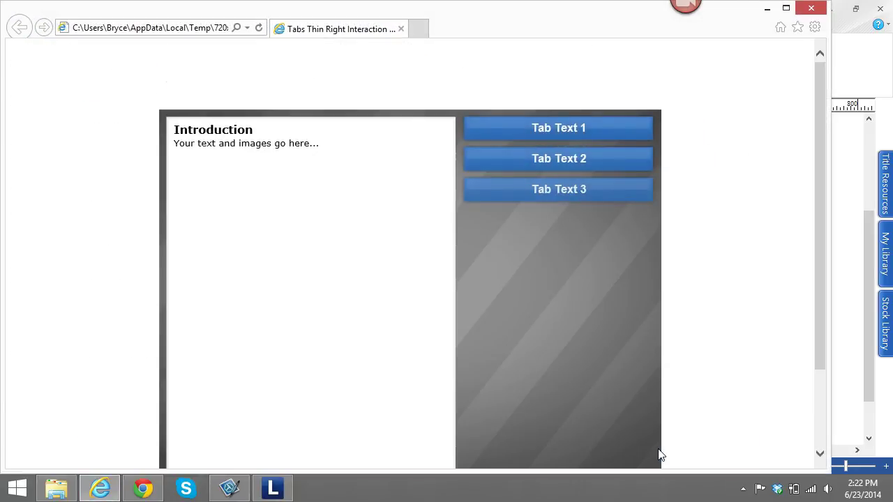
{"action": "left_click", "coordinate": [563, 197]}
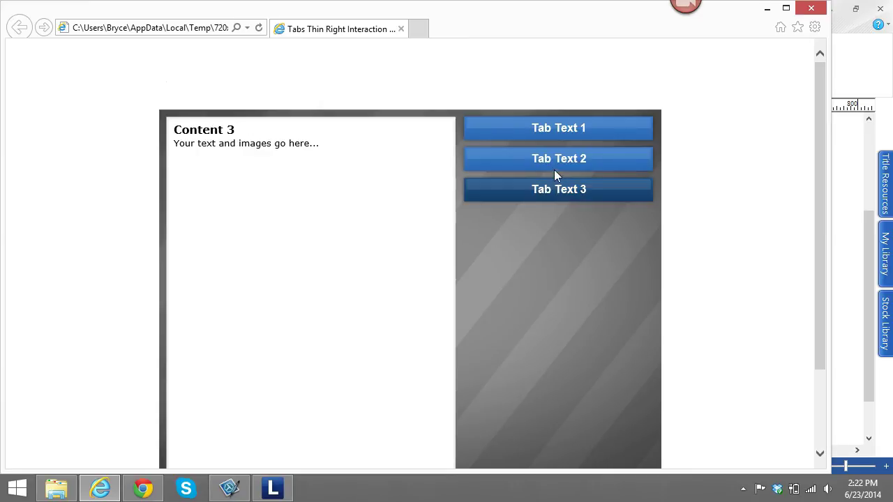
{"action": "left_click", "coordinate": [557, 166]}
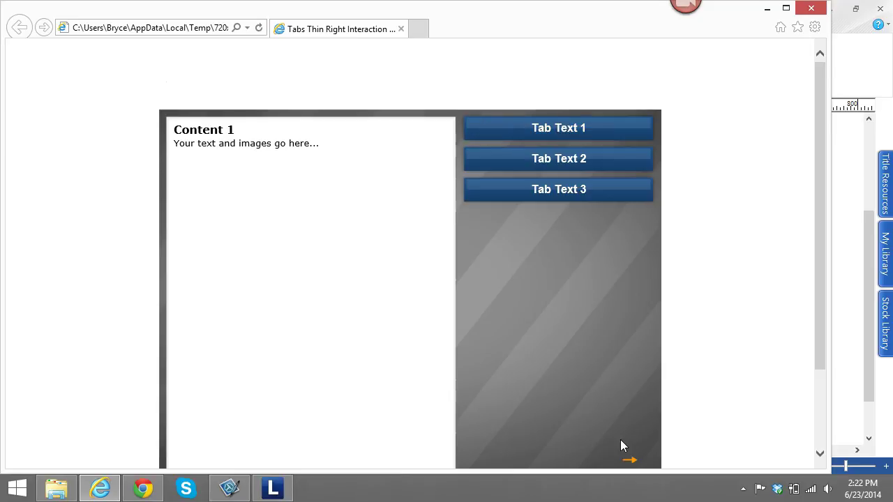
{"action": "left_click_drag", "start_coordinate": [822, 341], "coordinate": [821, 384]}
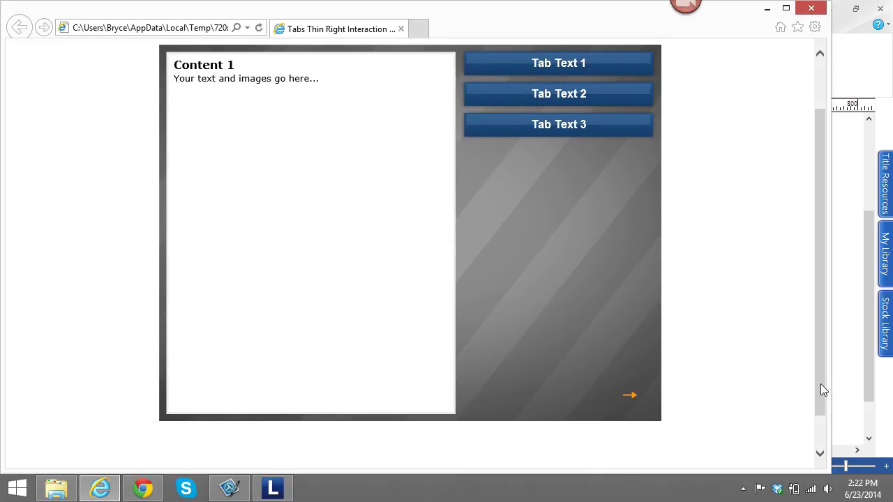